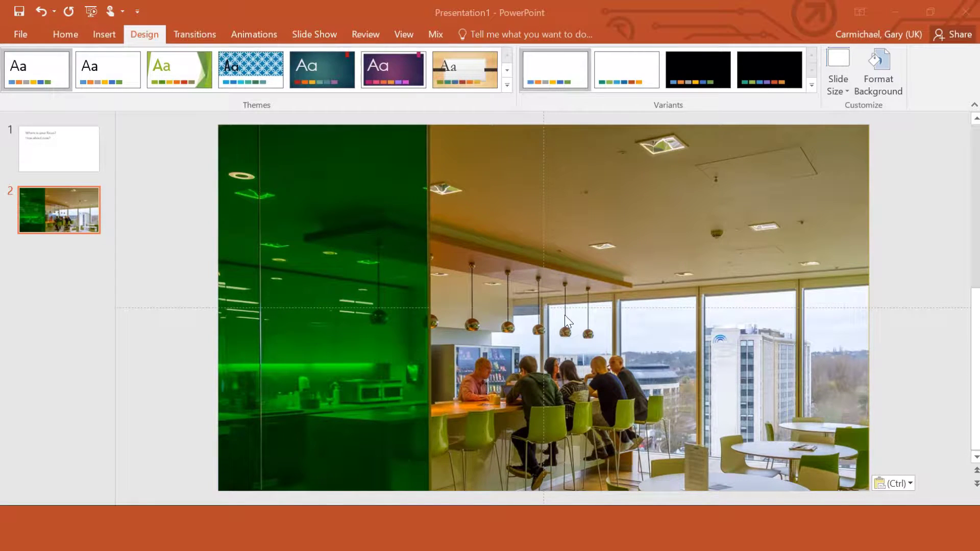
# - Paste a duplicate of the kitchen photo and align it exactly over the original on slide 2
pyautogui.click(610, 283)
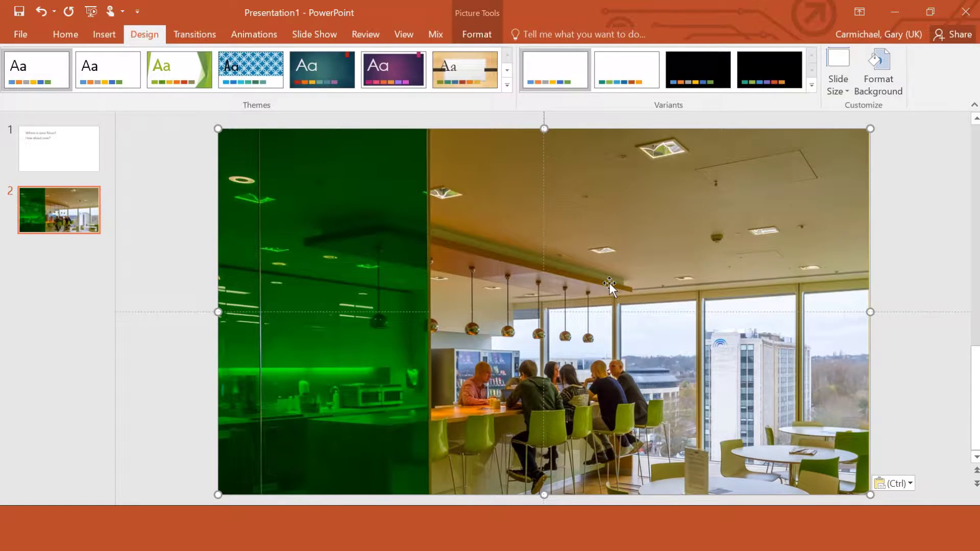
pyautogui.scroll(-2, 610, 274)
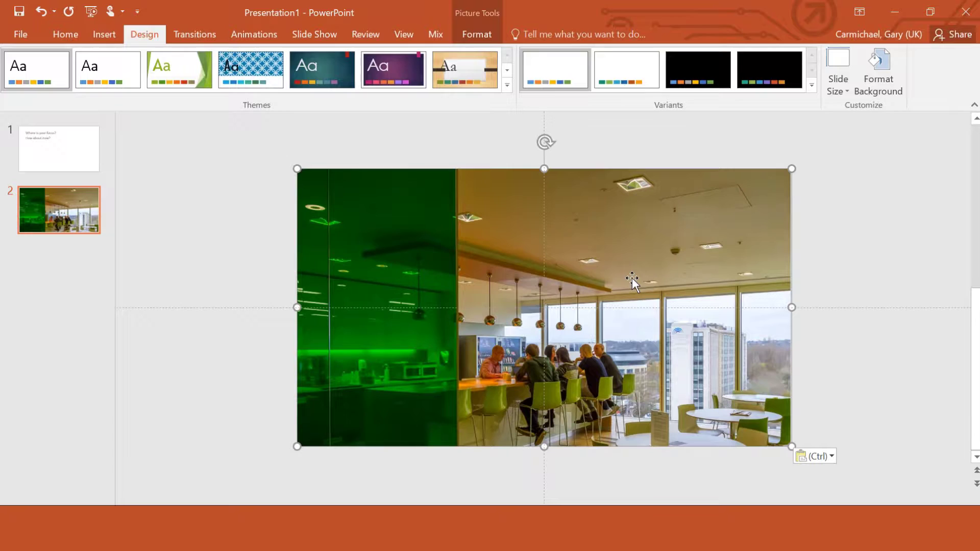
pyautogui.press('ctrl')
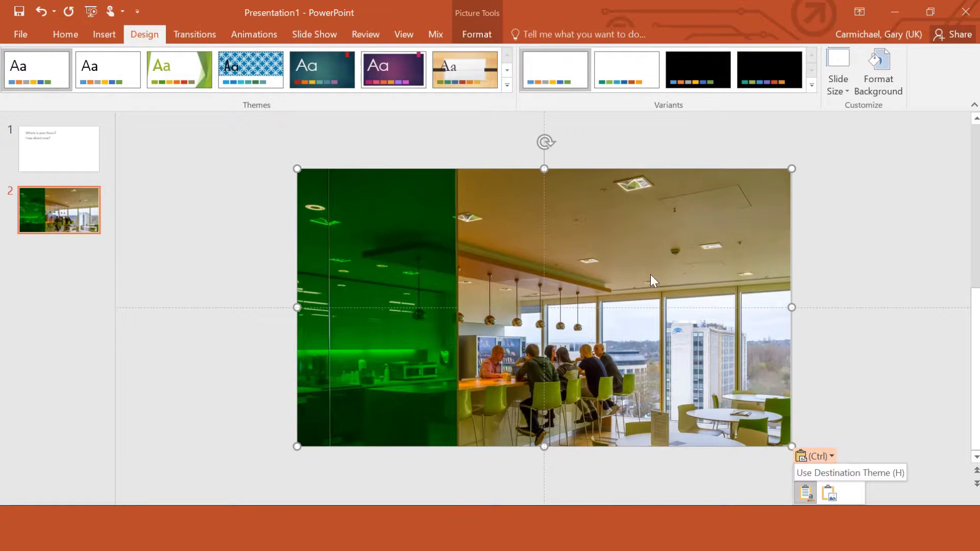
pyautogui.press('Escape')
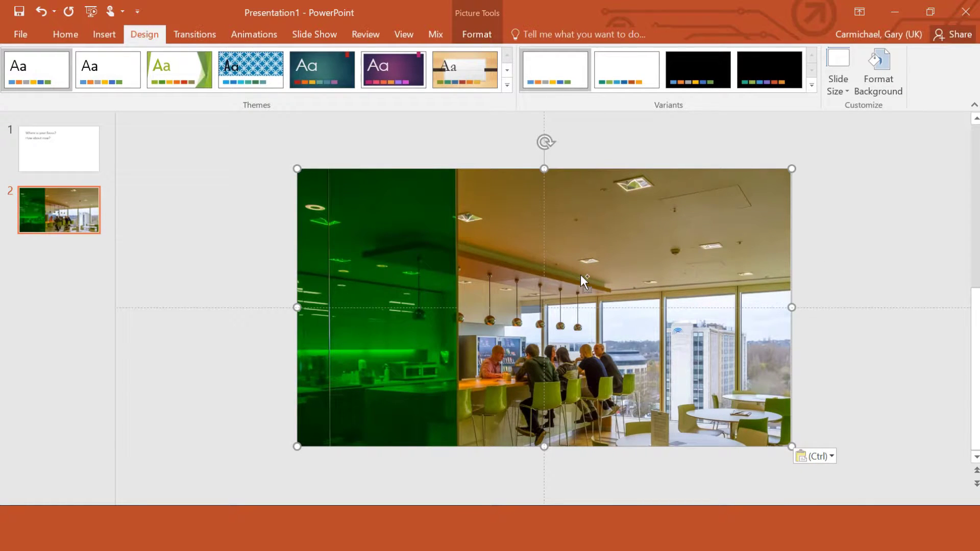
pyautogui.click(820, 268)
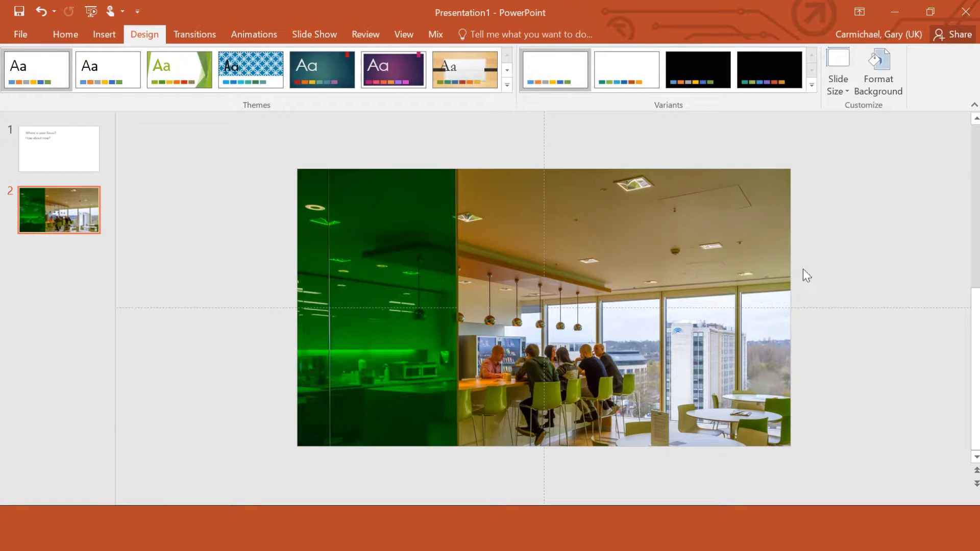
pyautogui.hotkey('ctrl', 'v')
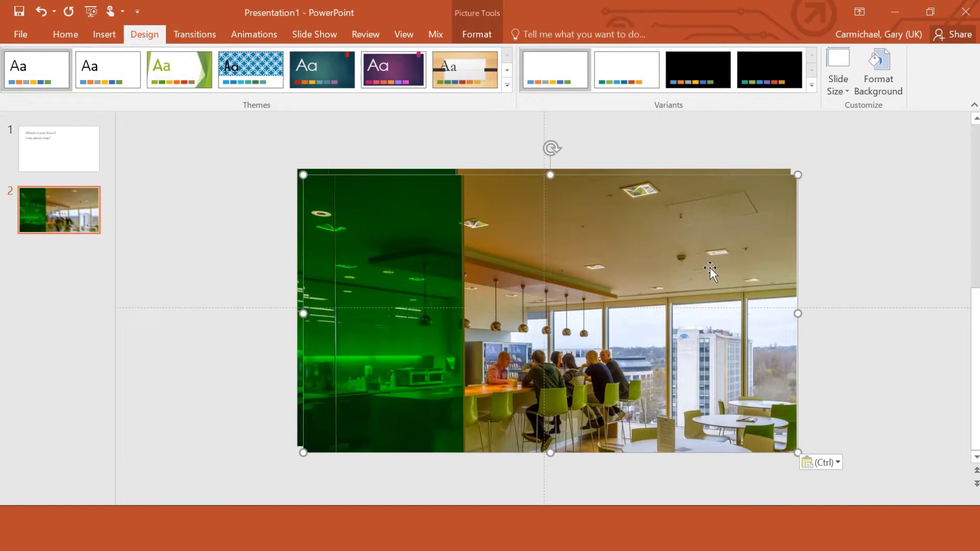
pyautogui.moveTo(658, 239)
pyautogui.mouseDown()
pyautogui.moveTo(701, 244)
pyautogui.moveTo(658, 236)
pyautogui.mouseUp()
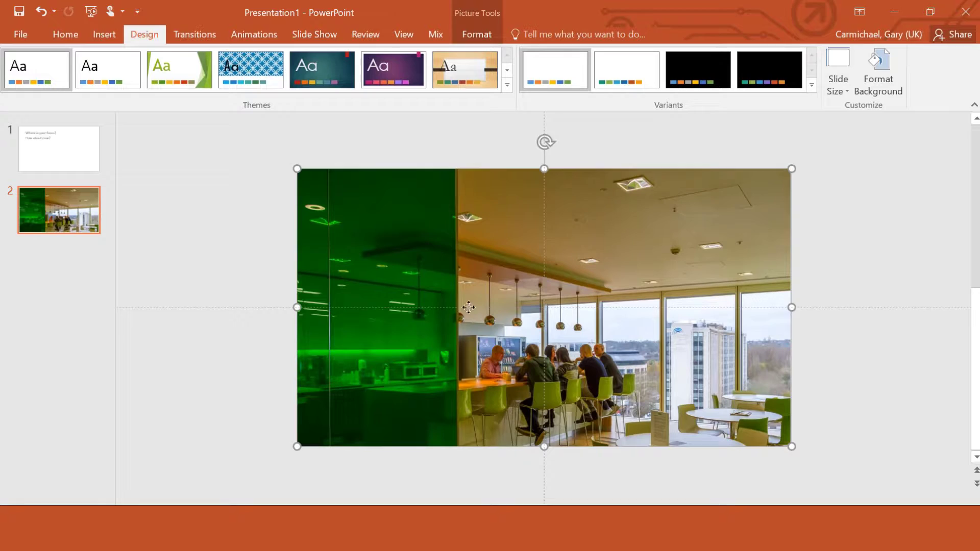
pyautogui.moveTo(469, 309)
pyautogui.mouseDown()
pyautogui.moveTo(456, 308)
pyautogui.moveTo(469, 307)
pyautogui.mouseUp()
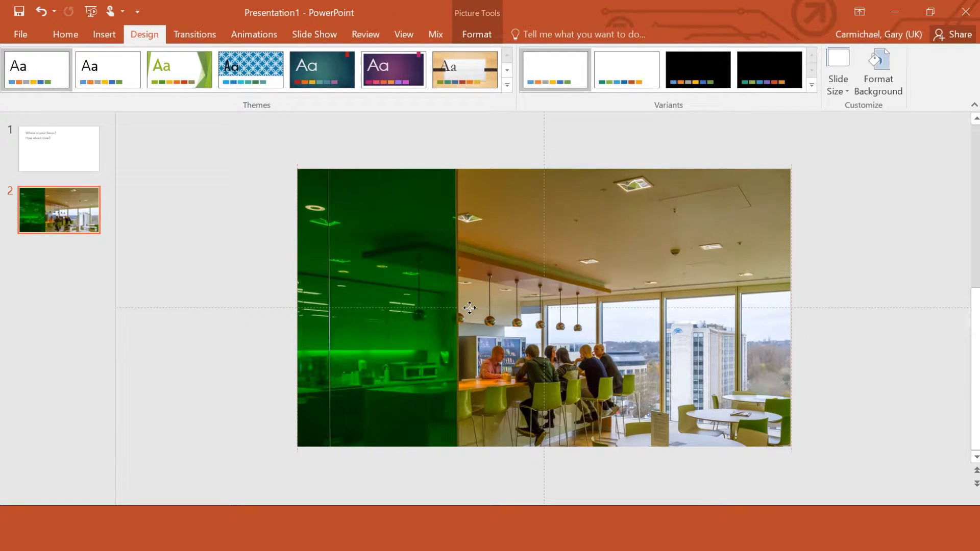
pyautogui.moveTo(469, 307); pyautogui.dragTo(470, 305)
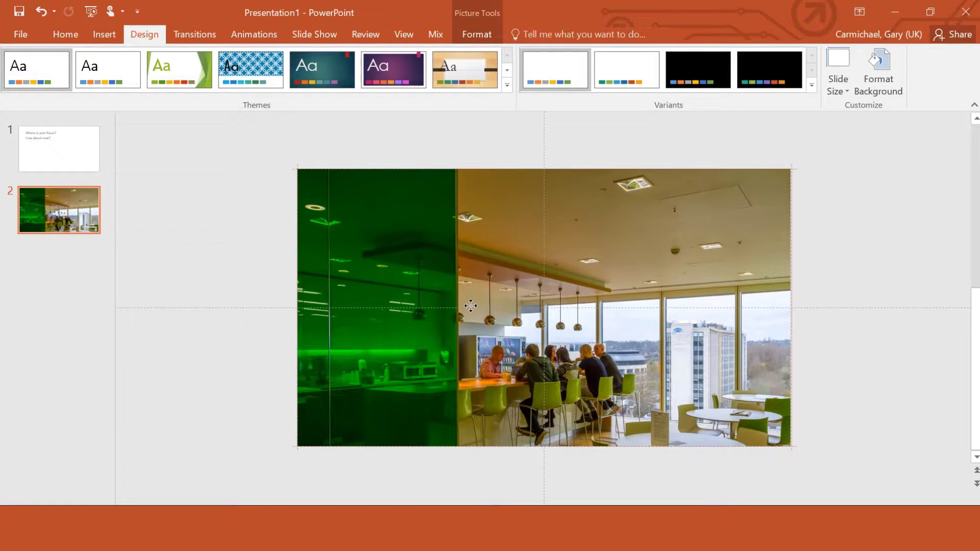
pyautogui.moveTo(470, 305); pyautogui.dragTo(470, 306)
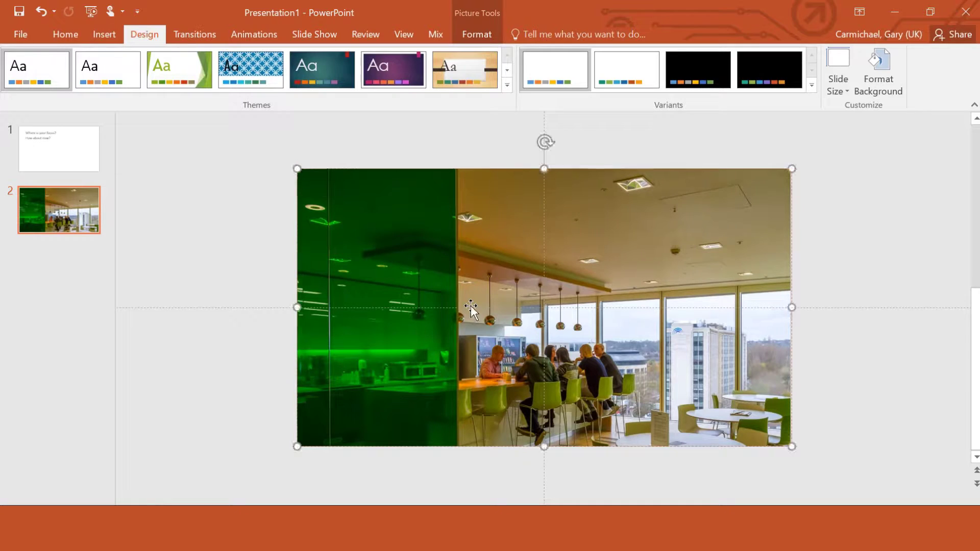
# - Set the top photo copy's Picture Corrections sharpness to -100% so it is fully blurred
pyautogui.click(848, 279)
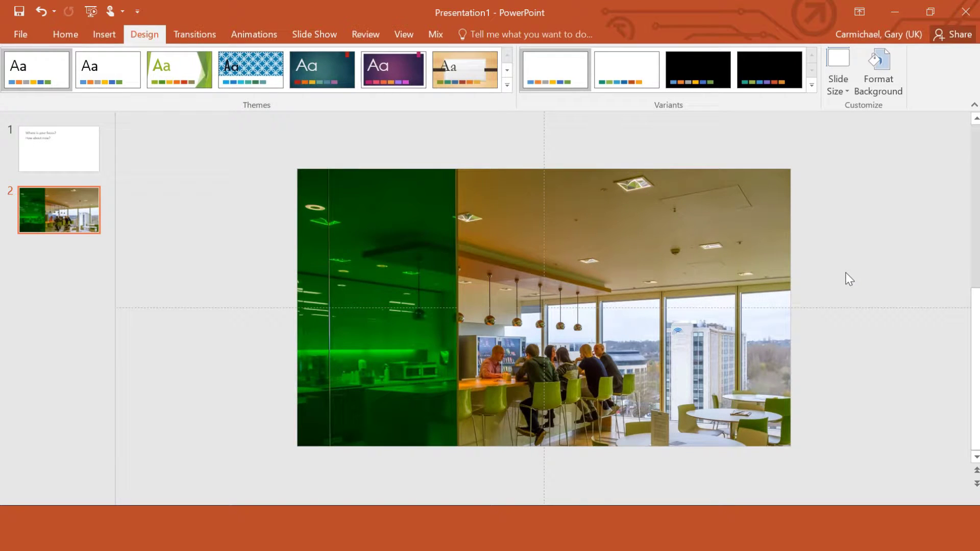
pyautogui.rightClick(638, 273)
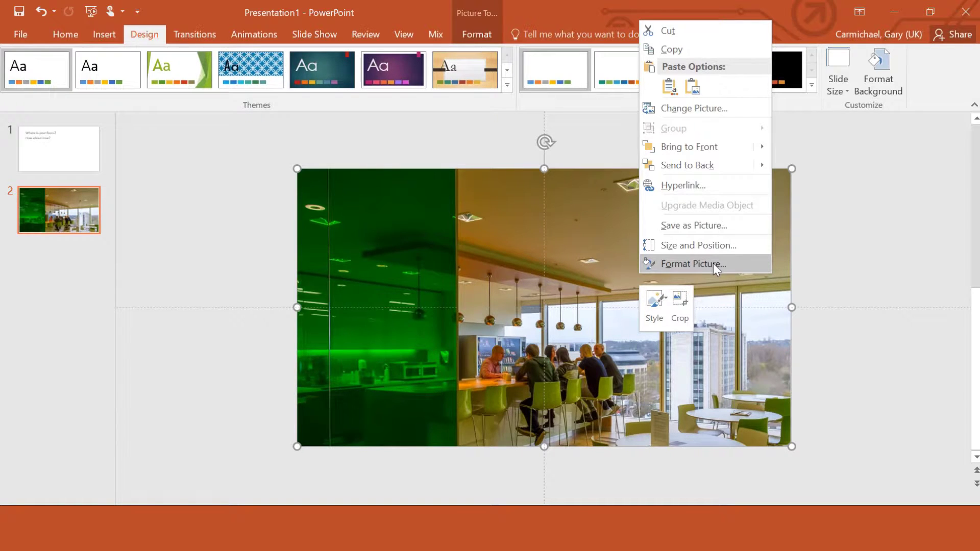
pyautogui.click(712, 263)
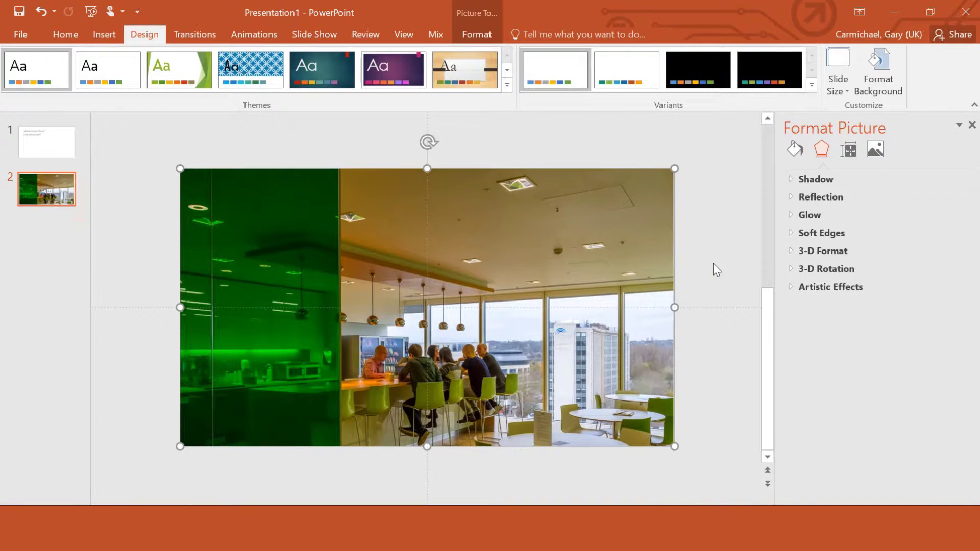
pyautogui.click(873, 150)
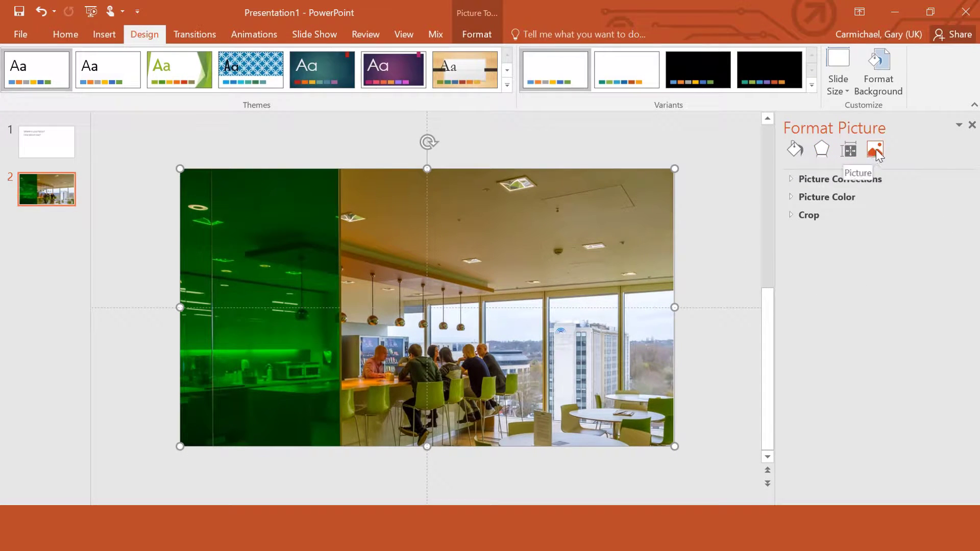
pyautogui.click(868, 179)
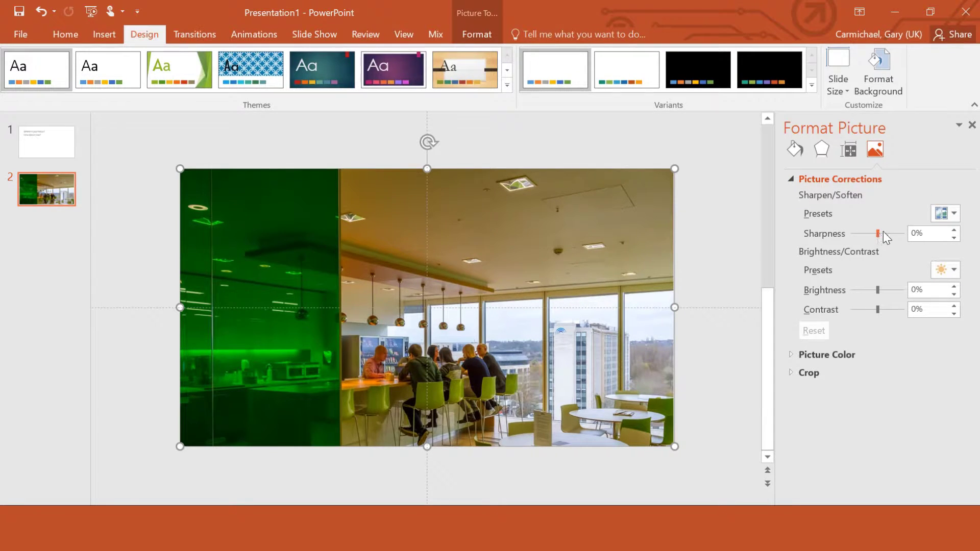
pyautogui.moveTo(877, 234); pyautogui.dragTo(843, 233)
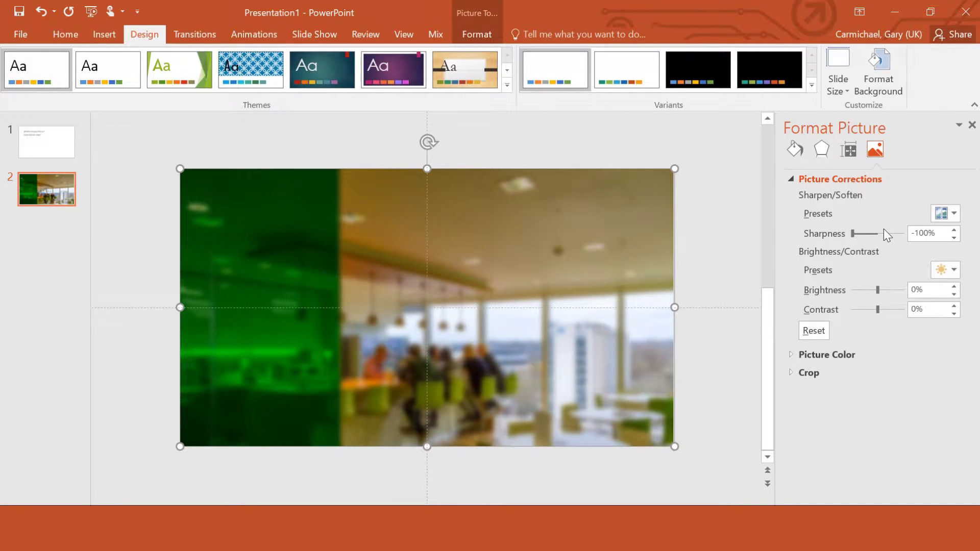
# - Copy the 'Where is your focus?' box from slide 1, paste it onto slide 2, and narrow it
pyautogui.click(972, 125)
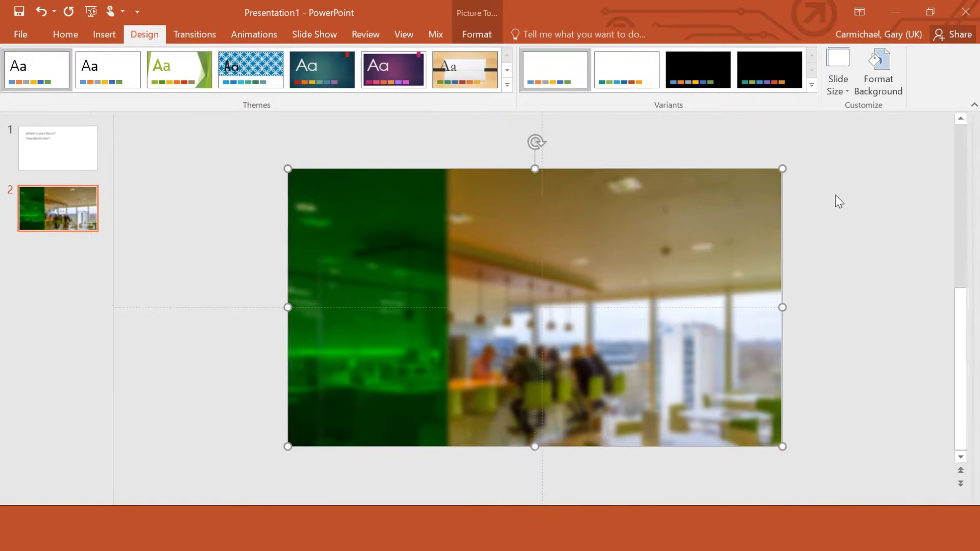
pyautogui.click(859, 248)
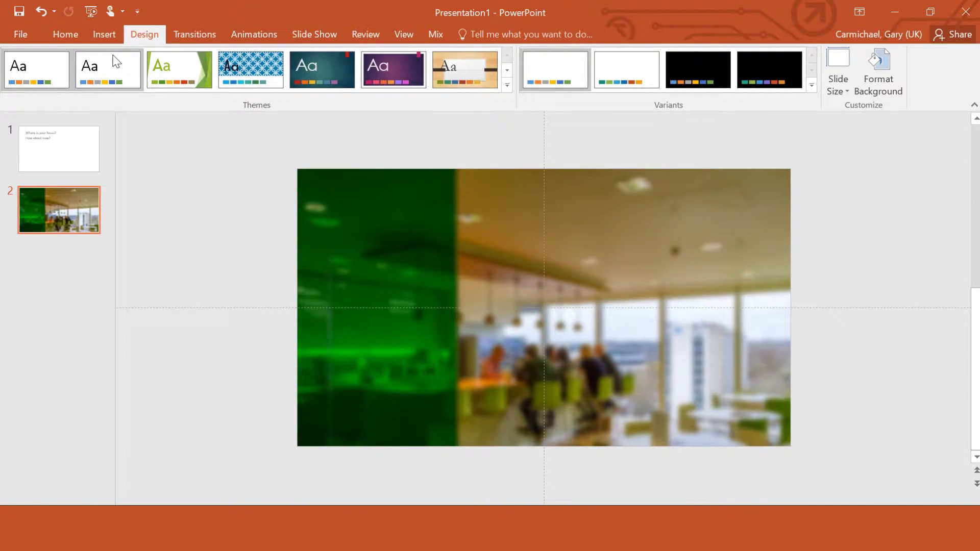
pyautogui.click(87, 147)
pyautogui.click(454, 209)
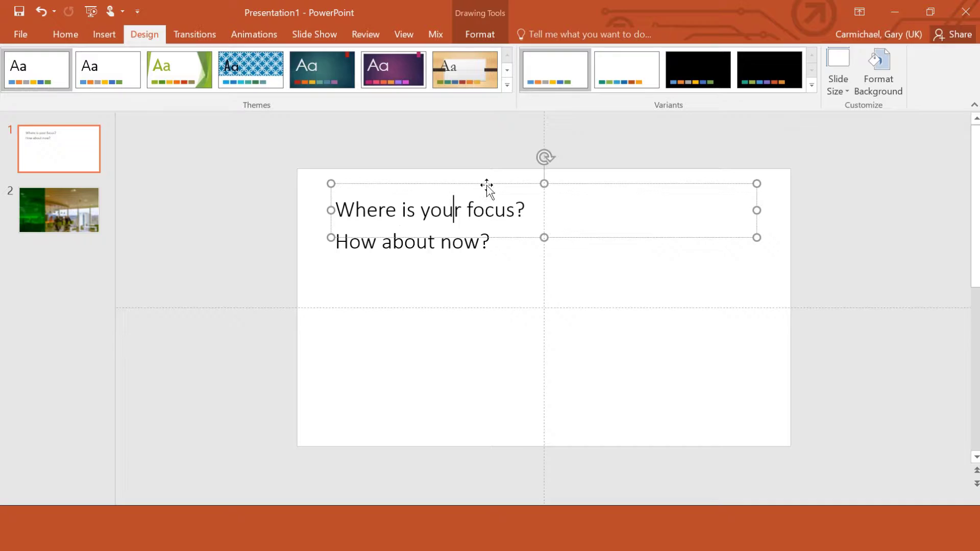
pyautogui.click(487, 185)
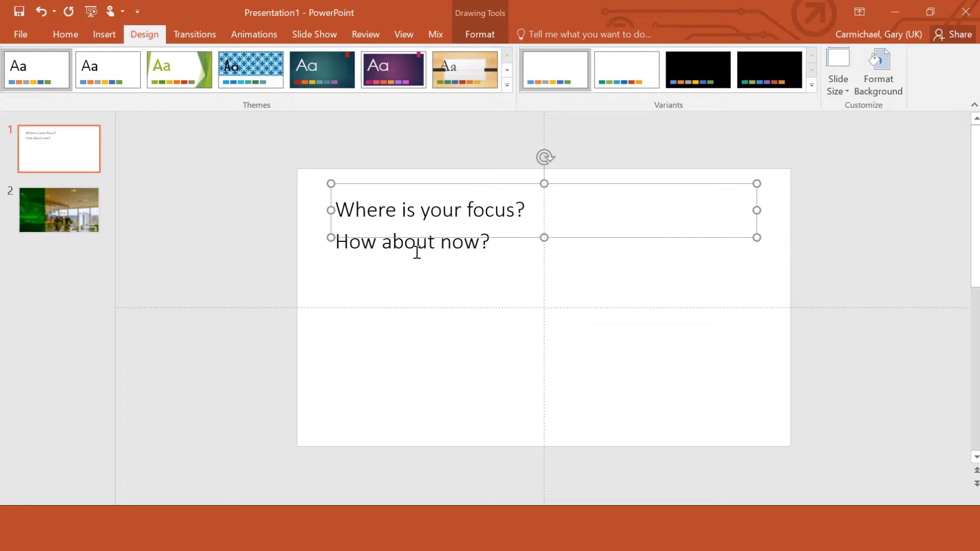
pyautogui.click(417, 252)
pyautogui.click(482, 205)
pyautogui.click(94, 211)
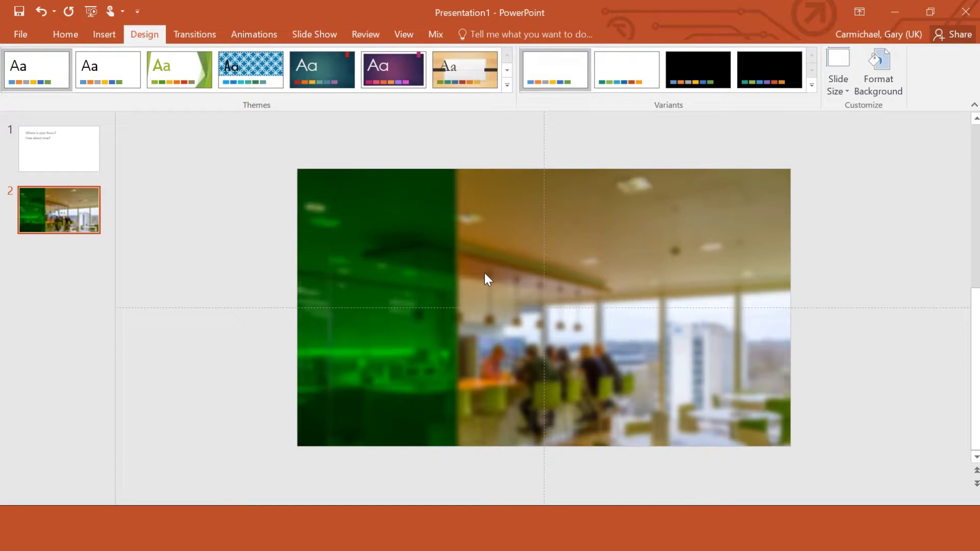
pyautogui.hotkey('ctrl', 'v')
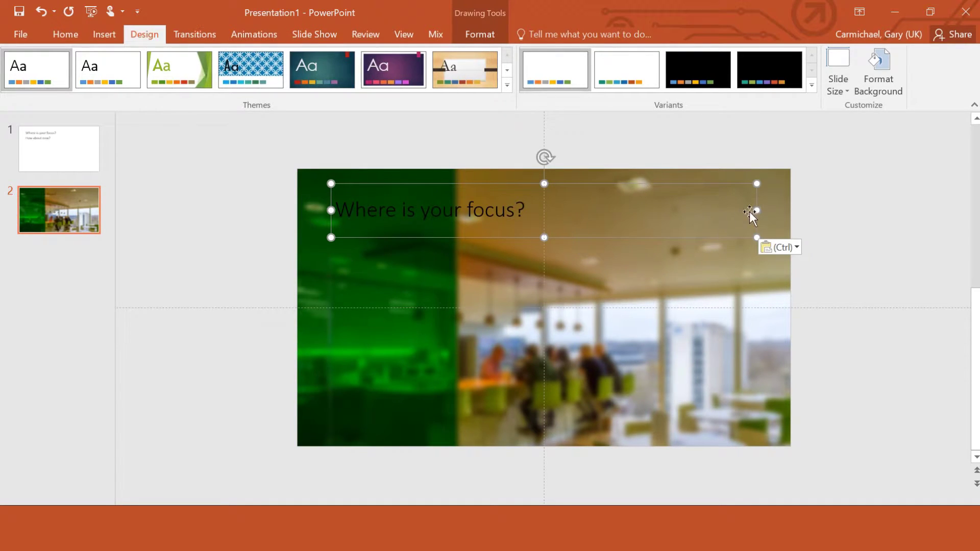
pyautogui.moveTo(751, 212); pyautogui.dragTo(768, 343)
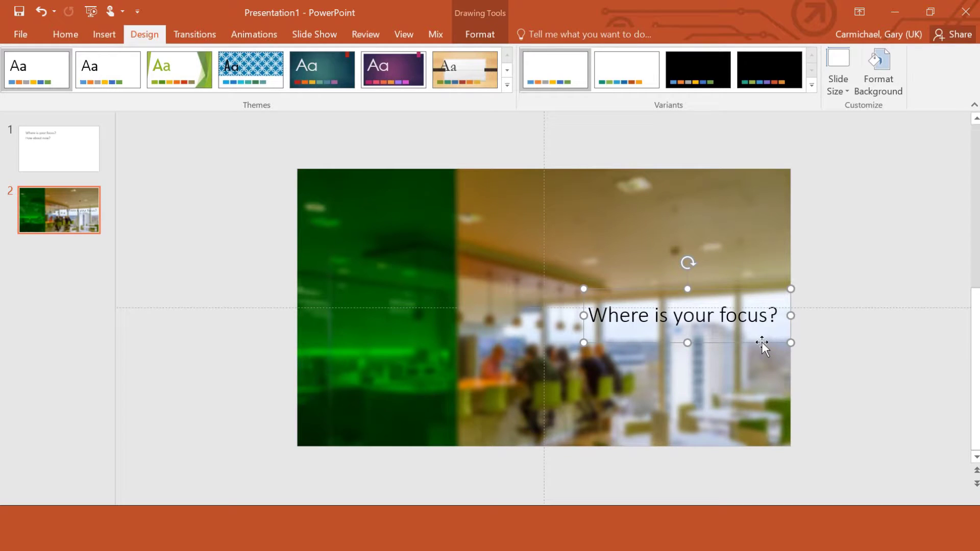
# - Colour the title text with the glass pane's green, sampled with the Font Color eyedropper
pyautogui.moveTo(781, 315); pyautogui.dragTo(579, 323)
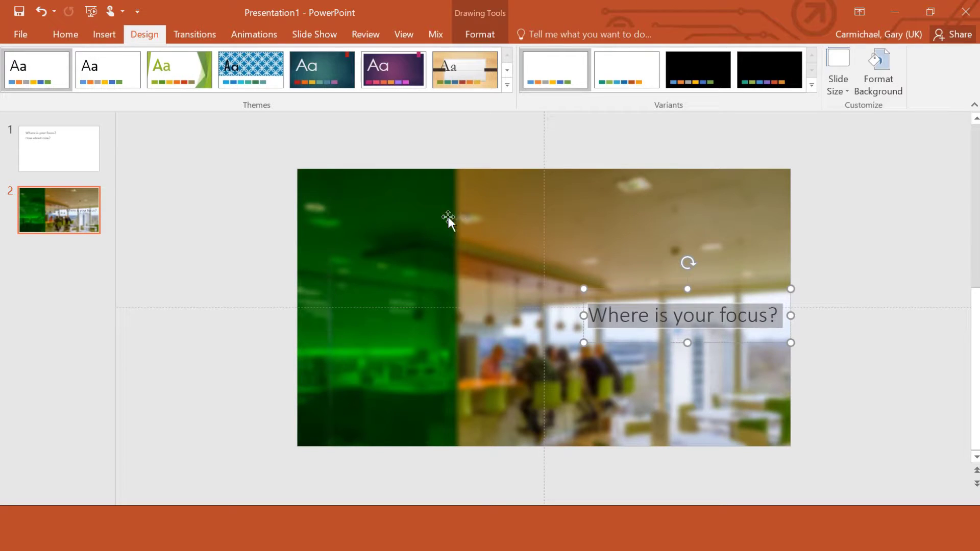
pyautogui.click(74, 36)
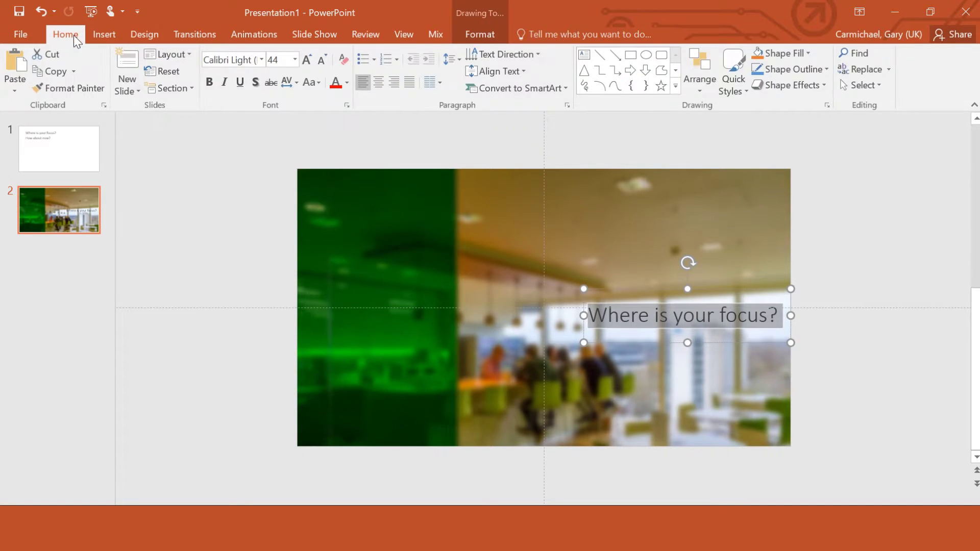
pyautogui.click(346, 82)
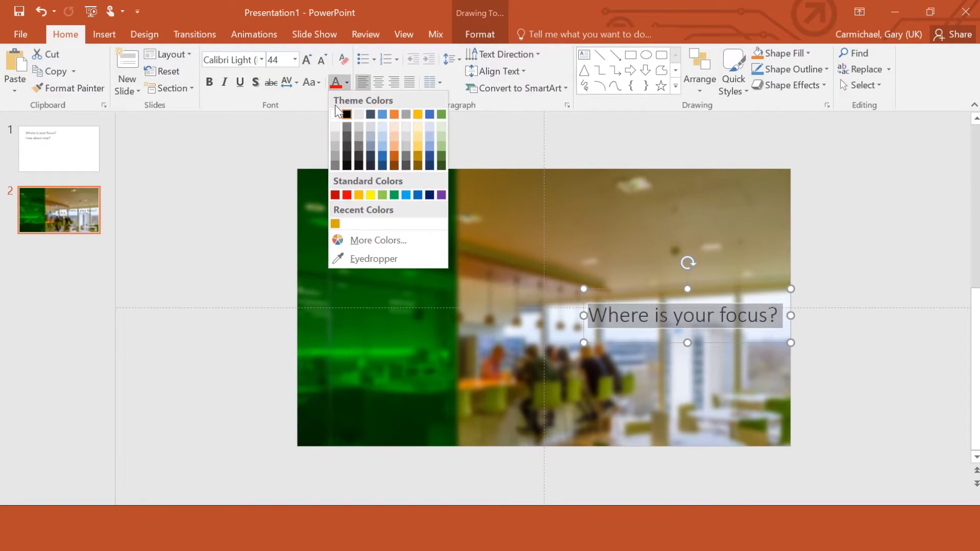
pyautogui.click(389, 259)
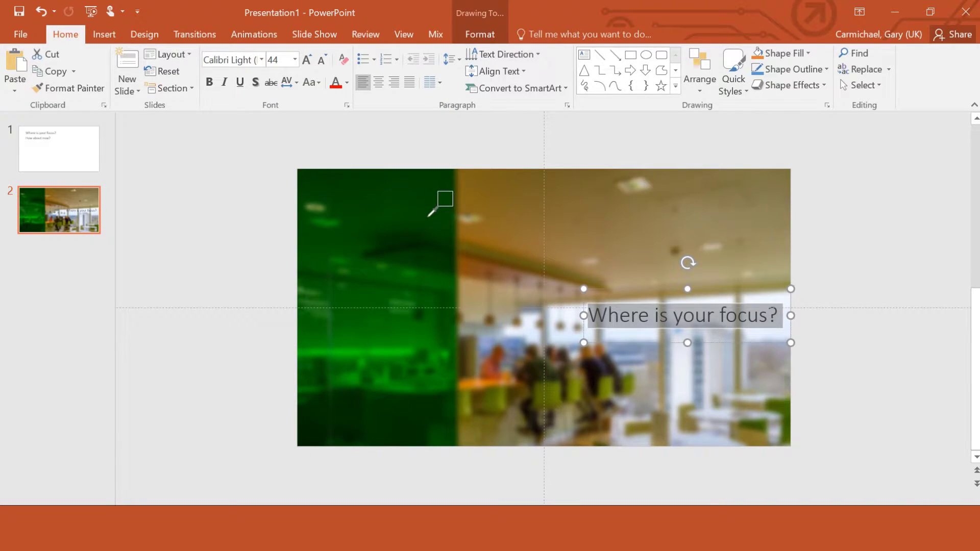
pyautogui.click(423, 273)
pyautogui.click(852, 276)
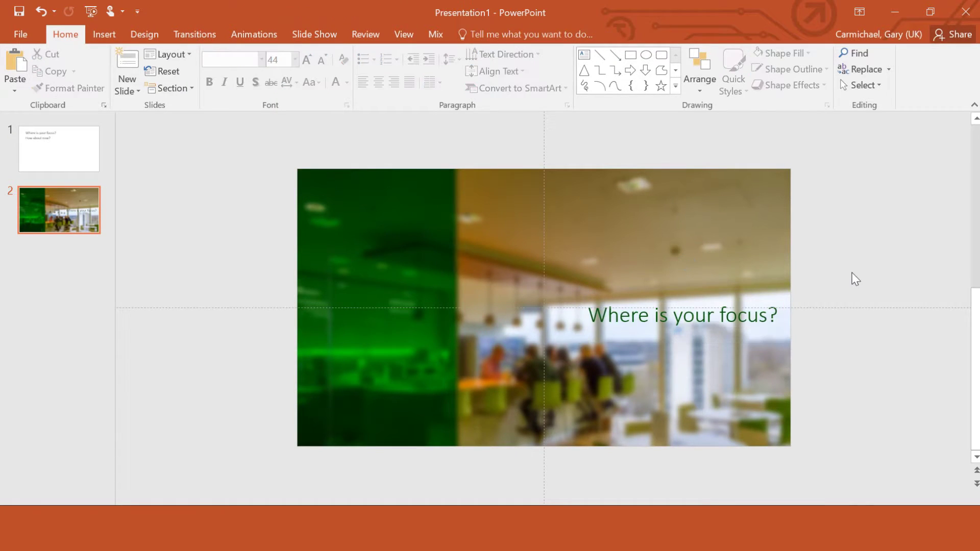
pyautogui.moveTo(778, 315); pyautogui.dragTo(711, 308)
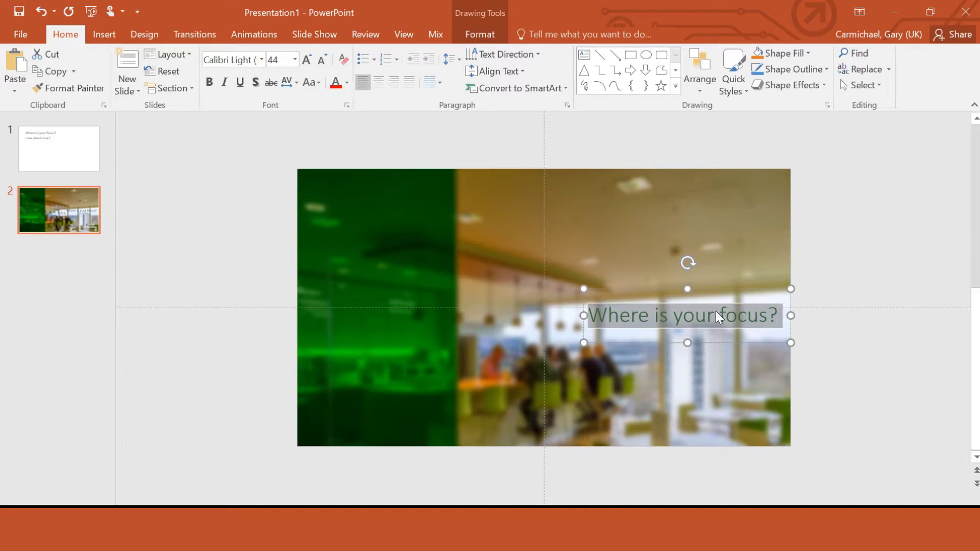
# - Add a white glow of 45 pt at 74% transparency to the title text
pyautogui.click(809, 321)
pyautogui.moveTo(779, 315); pyautogui.dragTo(582, 314)
pyautogui.rightClick(621, 317)
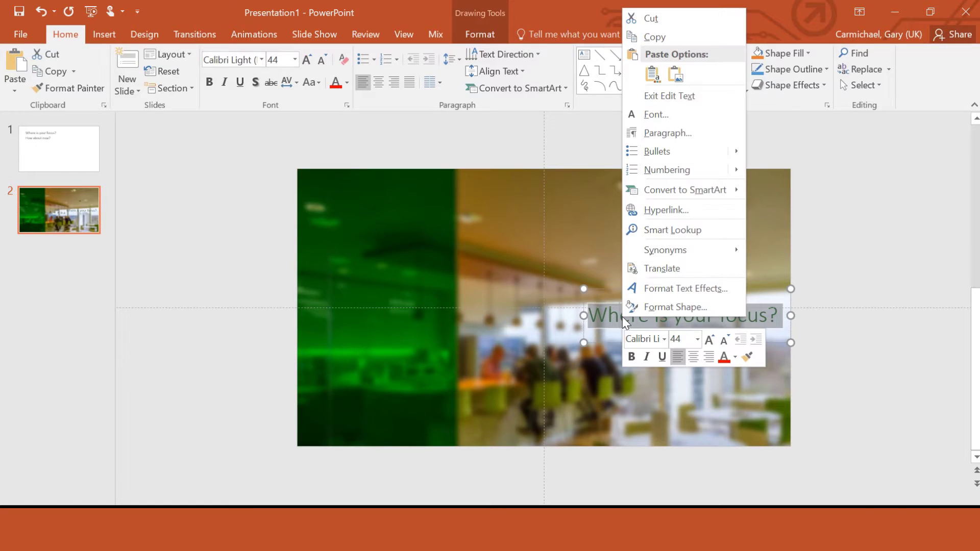
pyautogui.click(706, 289)
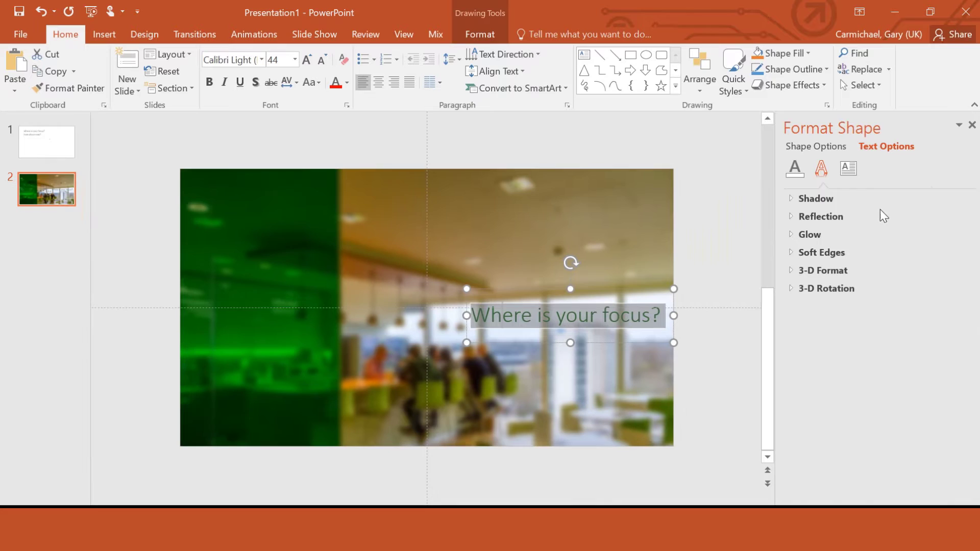
pyautogui.click(822, 234)
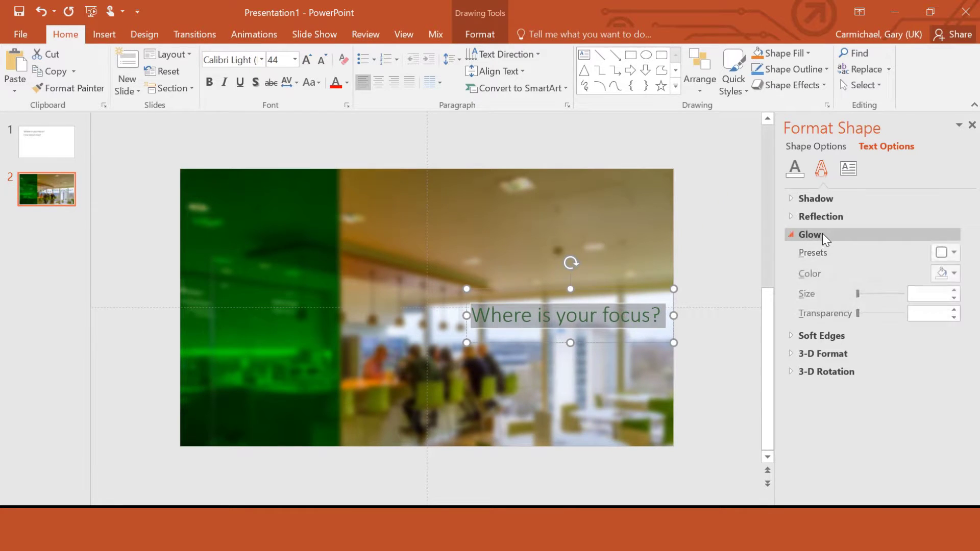
pyautogui.click(947, 253)
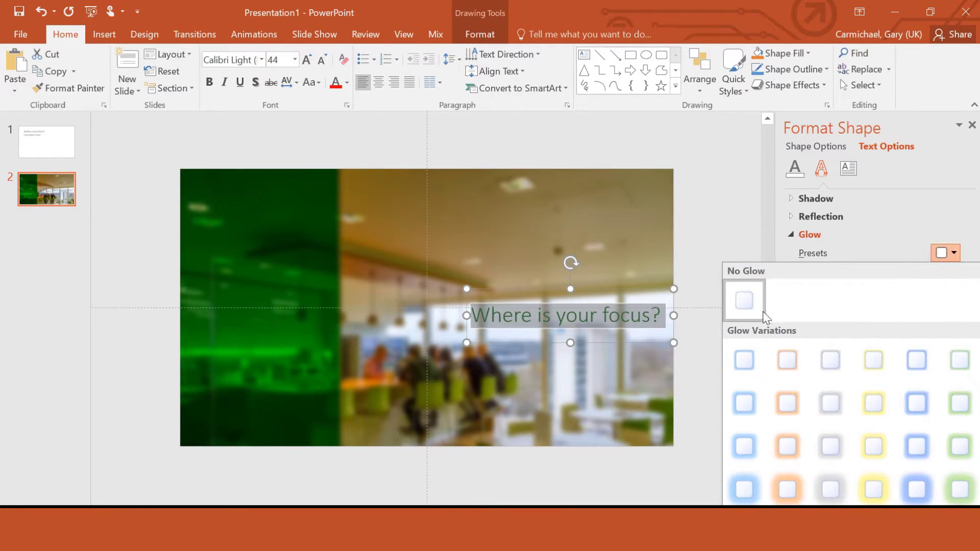
pyautogui.click(754, 359)
pyautogui.click(950, 273)
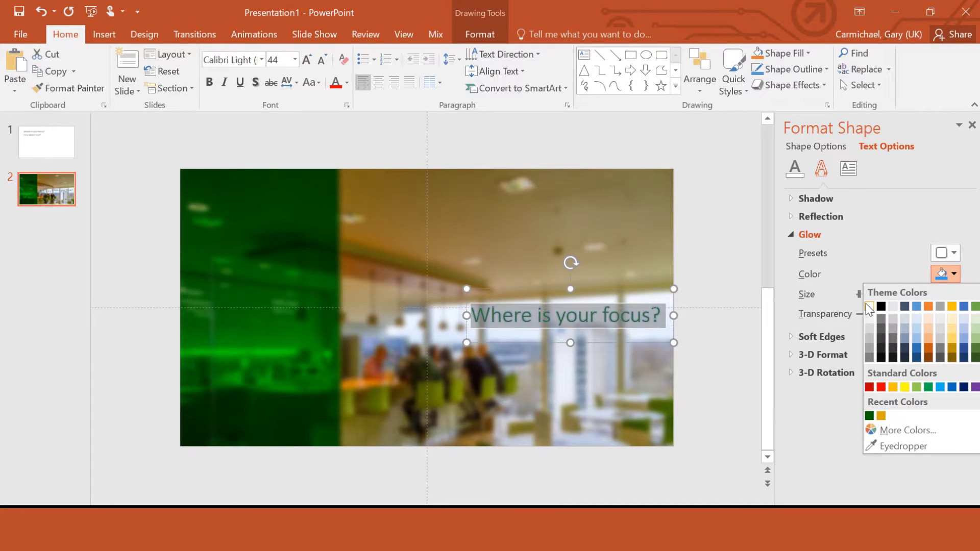
pyautogui.click(869, 306)
pyautogui.moveTo(858, 295); pyautogui.dragTo(870, 294)
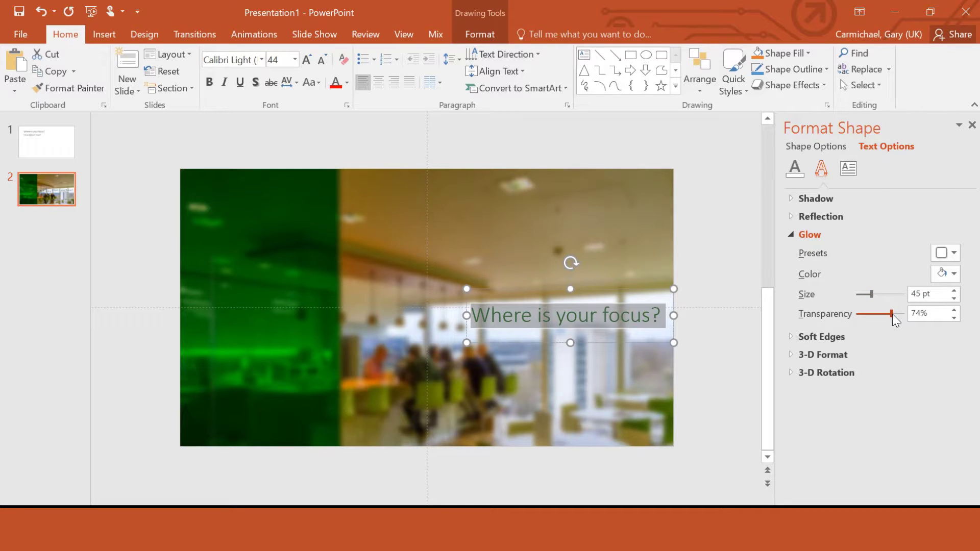
pyautogui.click(971, 125)
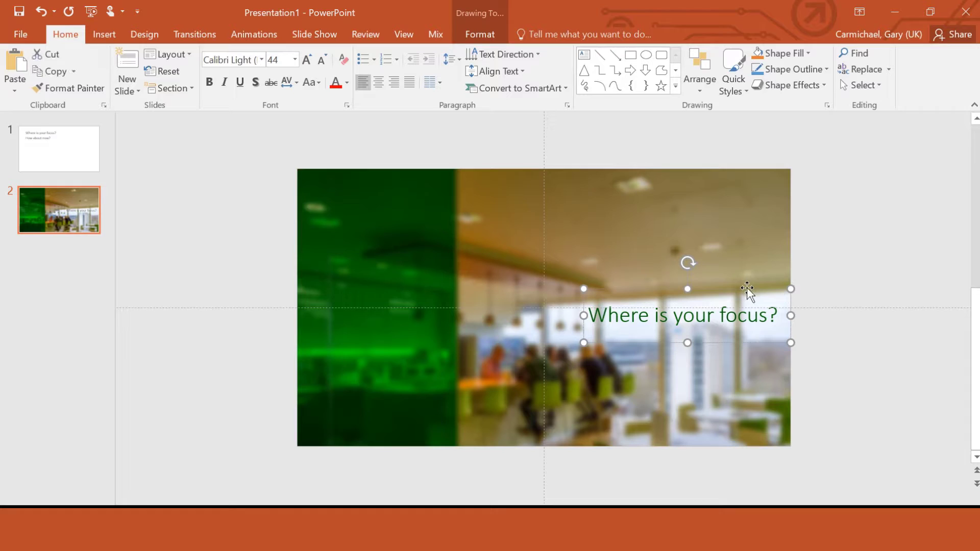
# - Apply a Fly In entrance animation coming from the left to the title
pyautogui.click(260, 34)
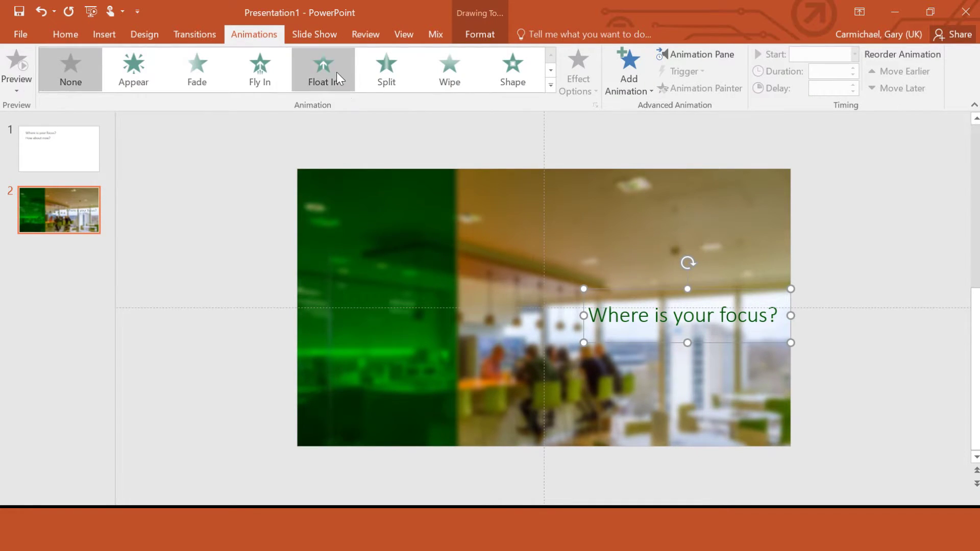
pyautogui.click(277, 72)
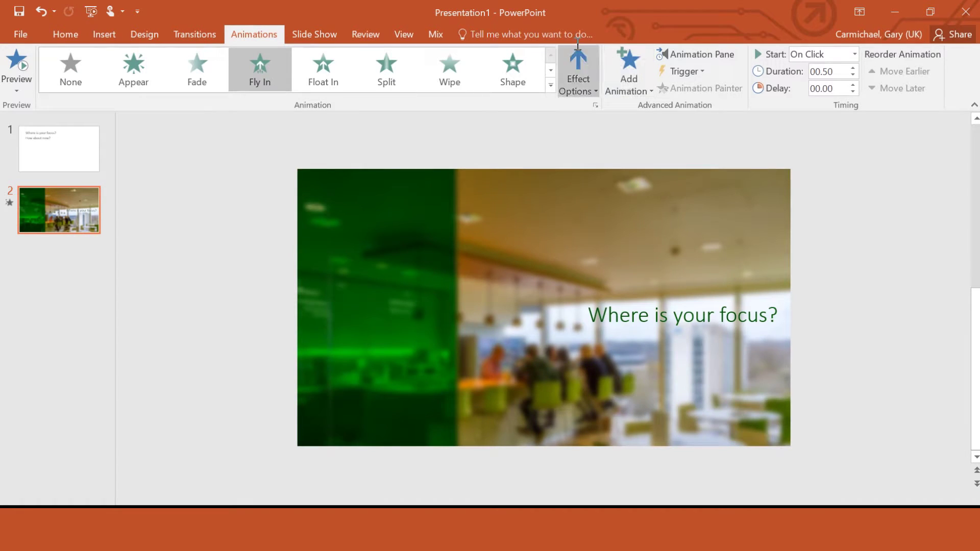
pyautogui.click(579, 64)
pyautogui.click(598, 194)
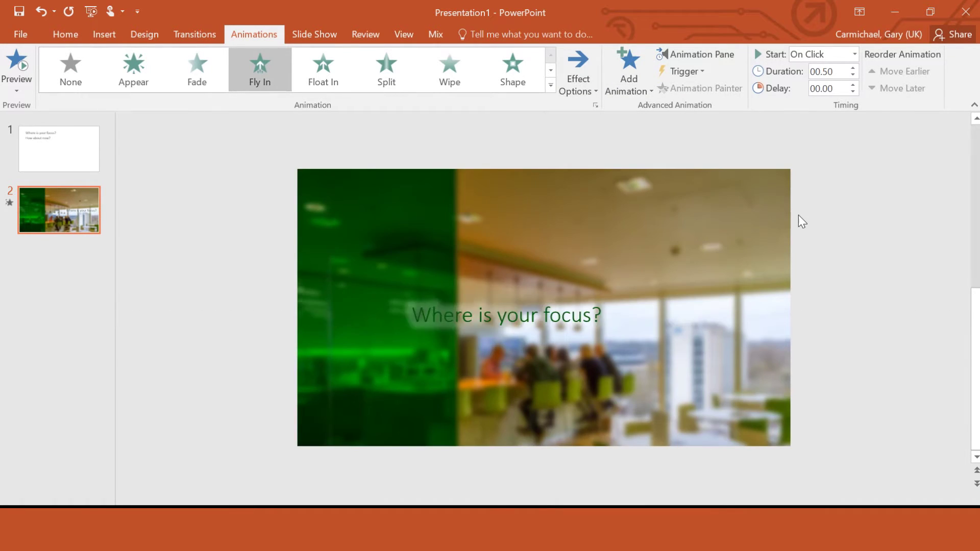
pyautogui.click(766, 314)
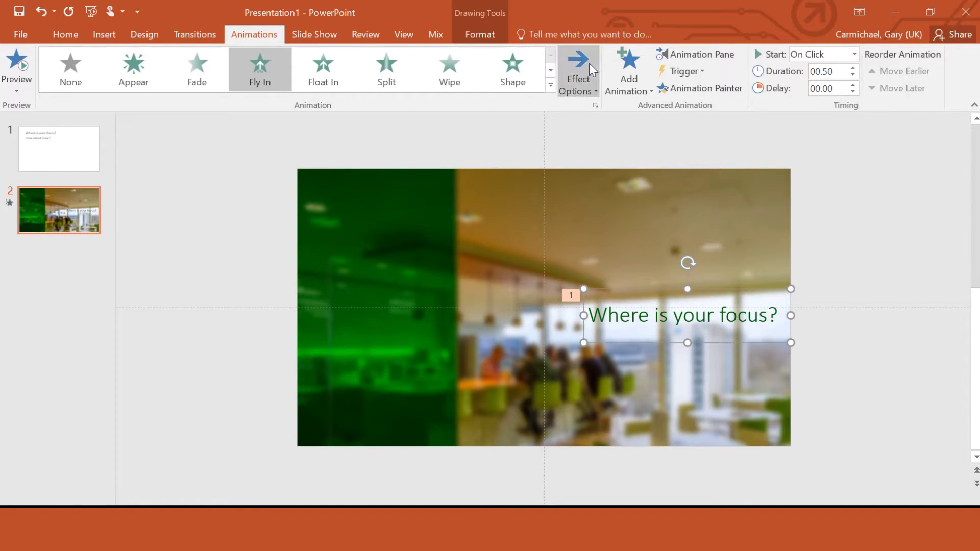
# - Set the title's fly-in animation to start With Previous
pyautogui.click(678, 56)
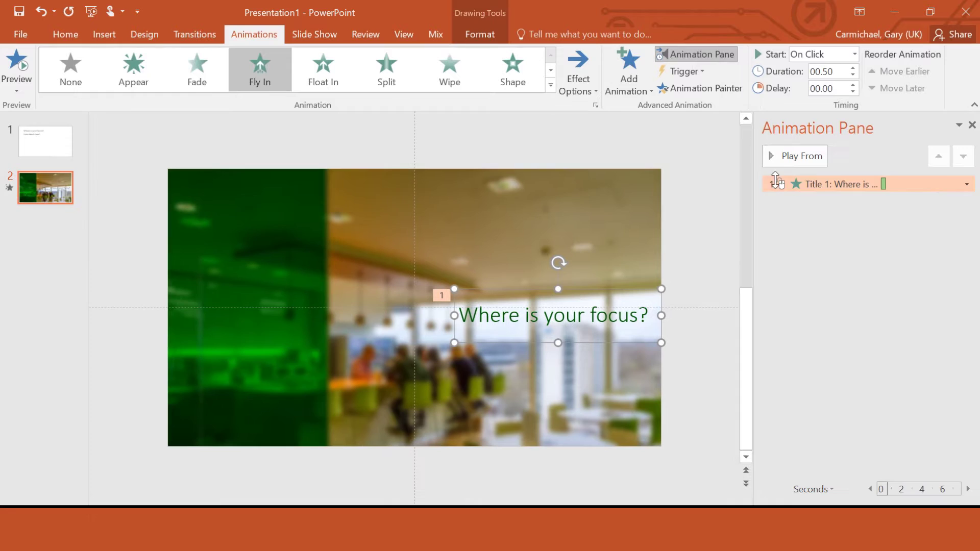
pyautogui.rightClick(847, 183)
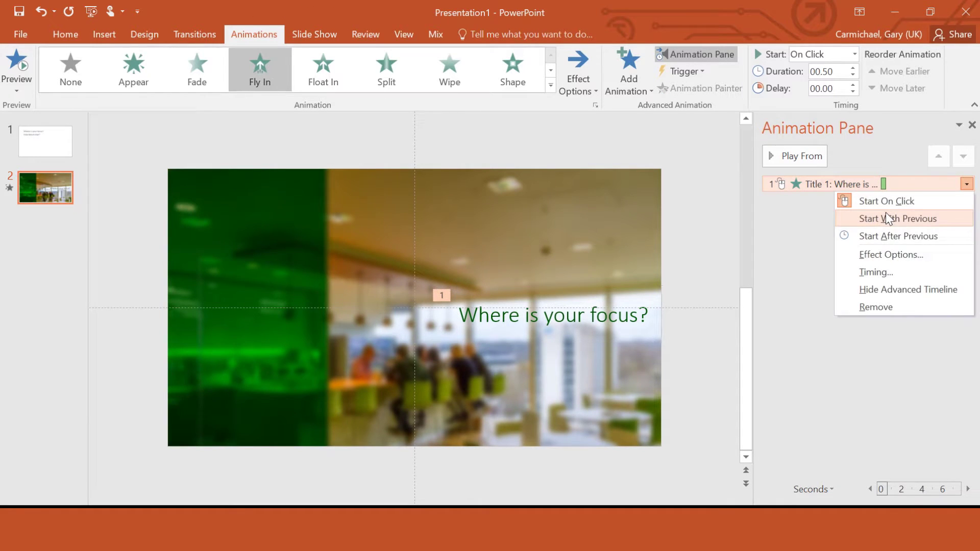
pyautogui.click(888, 219)
# - Give the fly-in a 2-second duration ending with a 0.78 sec bounce
pyautogui.rightClick(847, 185)
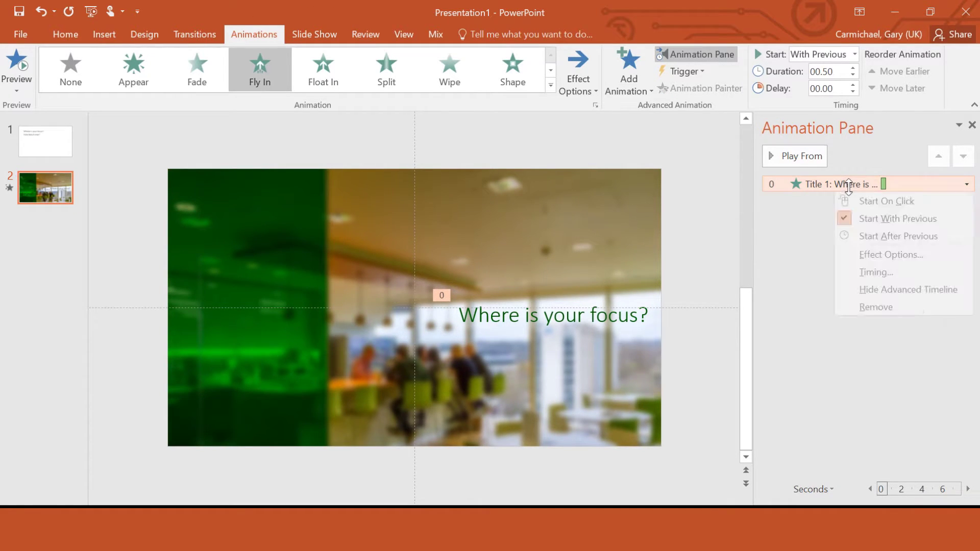
pyautogui.click(893, 270)
pyautogui.click(505, 191)
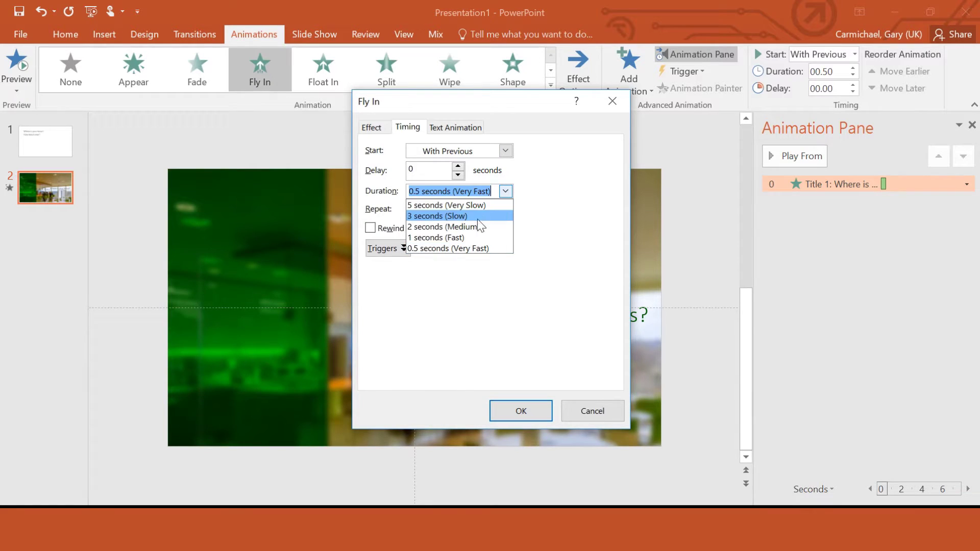
pyautogui.click(476, 226)
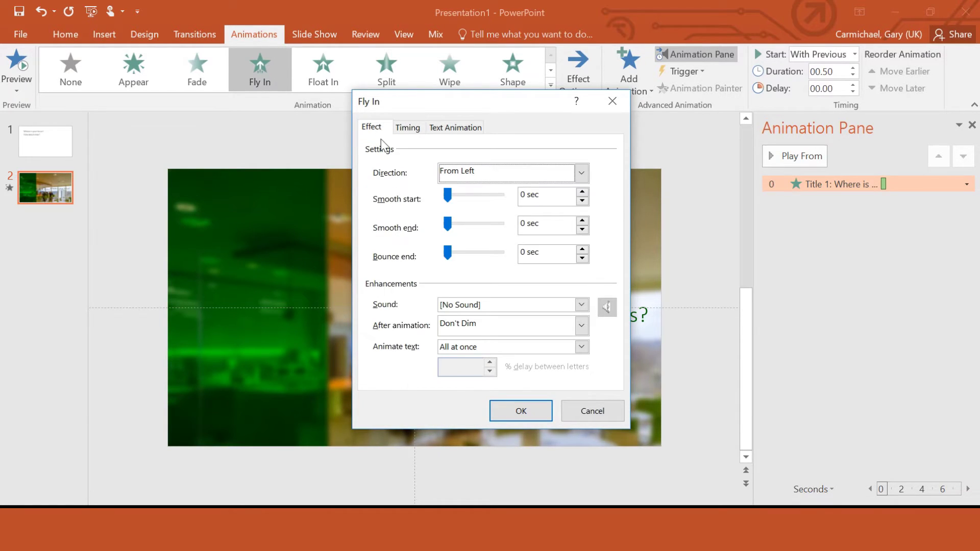
pyautogui.moveTo(448, 252); pyautogui.dragTo(468, 250)
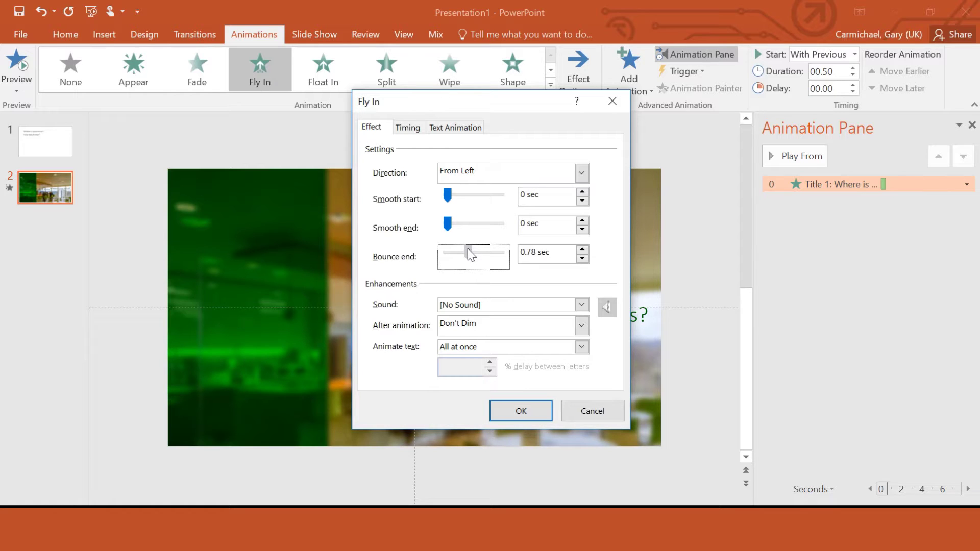
pyautogui.click(530, 410)
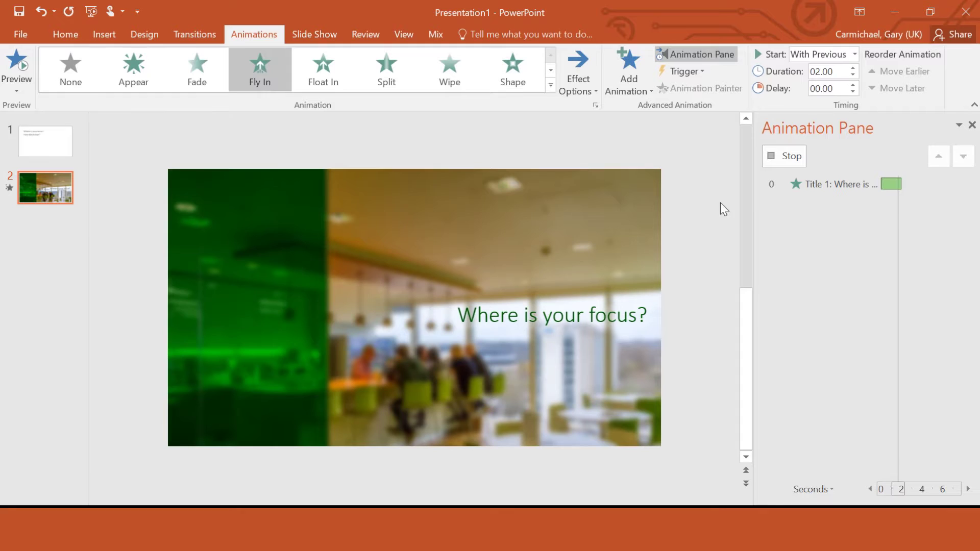
# - Duplicate the background photo and crop the copy down to the green glass pane strip
pyautogui.click(270, 279)
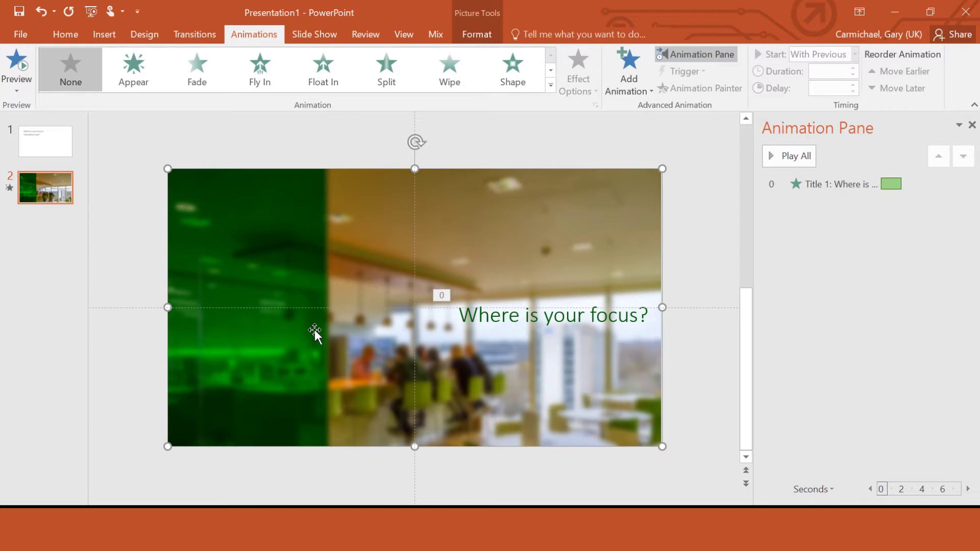
pyautogui.moveTo(314, 329); pyautogui.dragTo(317, 333)
pyautogui.moveTo(503, 308); pyautogui.dragTo(498, 298)
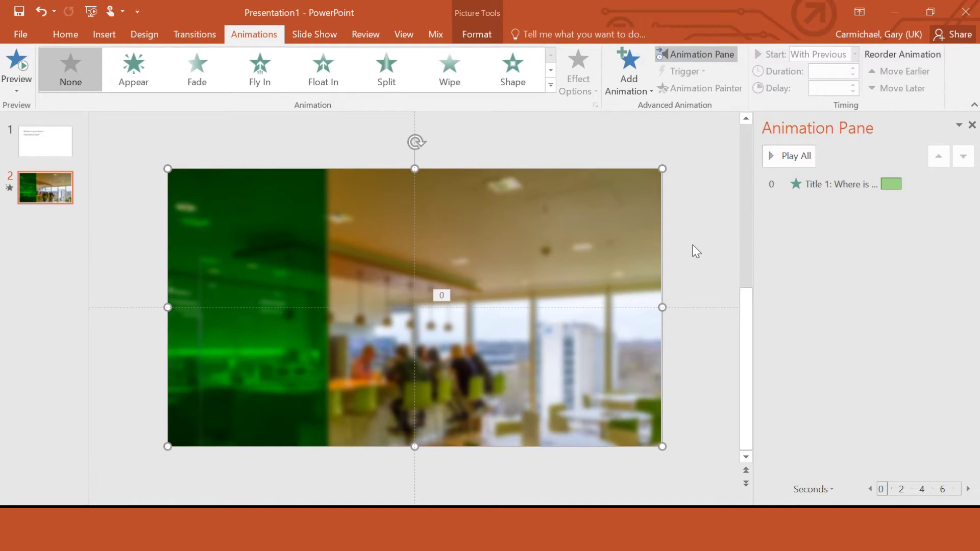
pyautogui.click(590, 258)
pyautogui.doubleClick(588, 255)
pyautogui.click(831, 64)
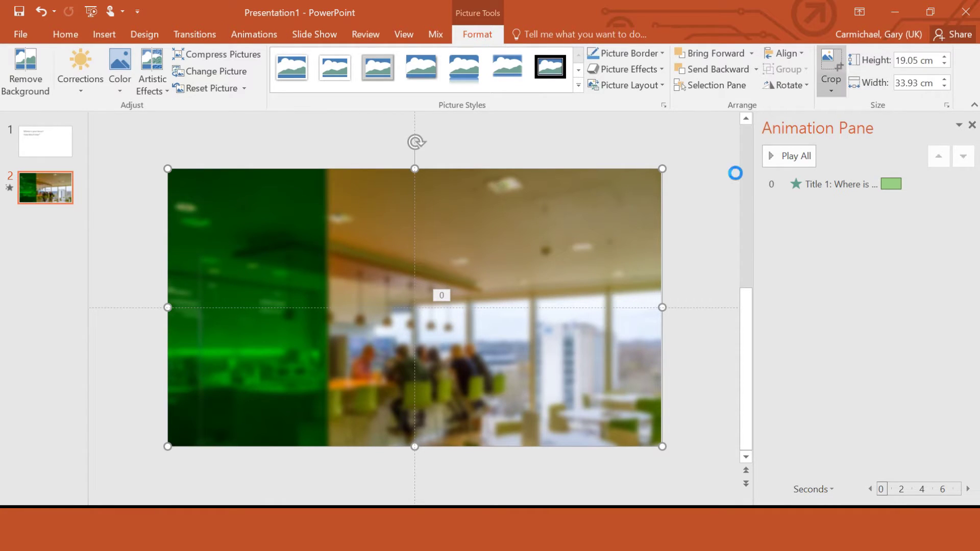
pyautogui.moveTo(660, 305); pyautogui.dragTo(326, 303)
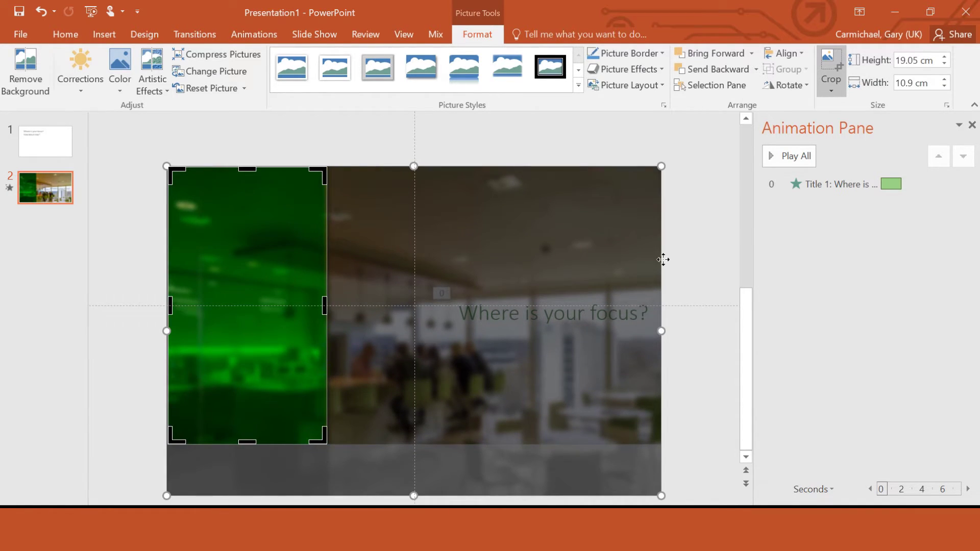
pyautogui.click(825, 64)
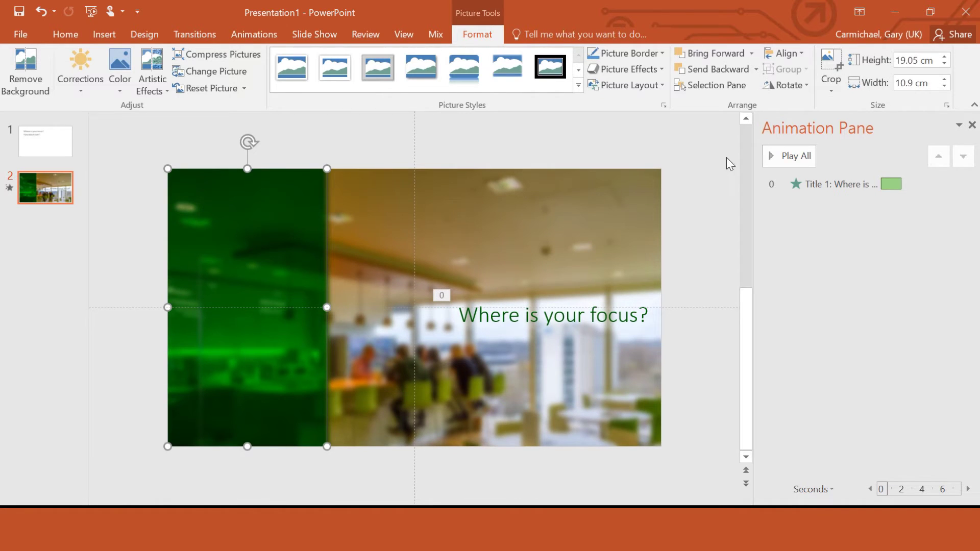
# - Bring the cropped green pane picture in front of the title
pyautogui.click(707, 189)
pyautogui.rightClick(283, 248)
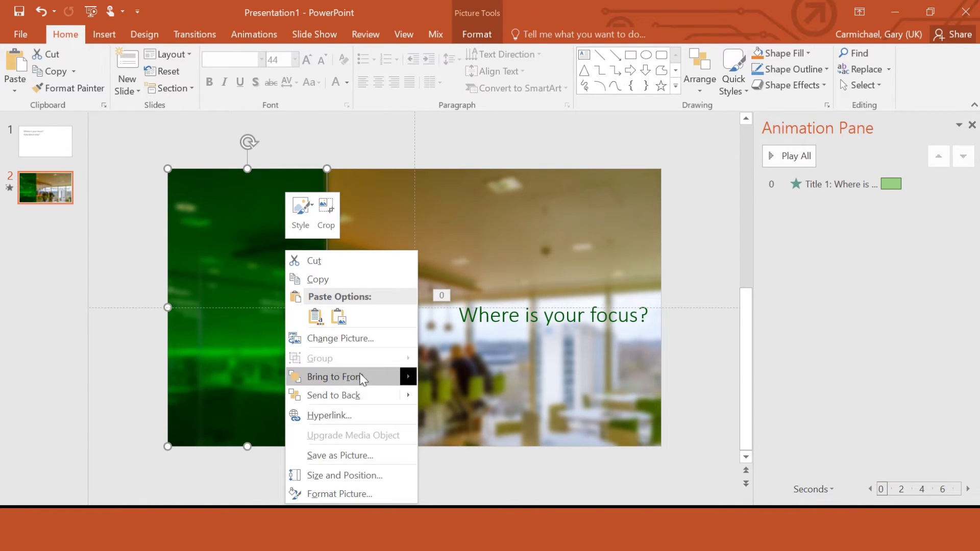
pyautogui.moveTo(381, 378)
pyautogui.click(458, 380)
pyautogui.click(696, 245)
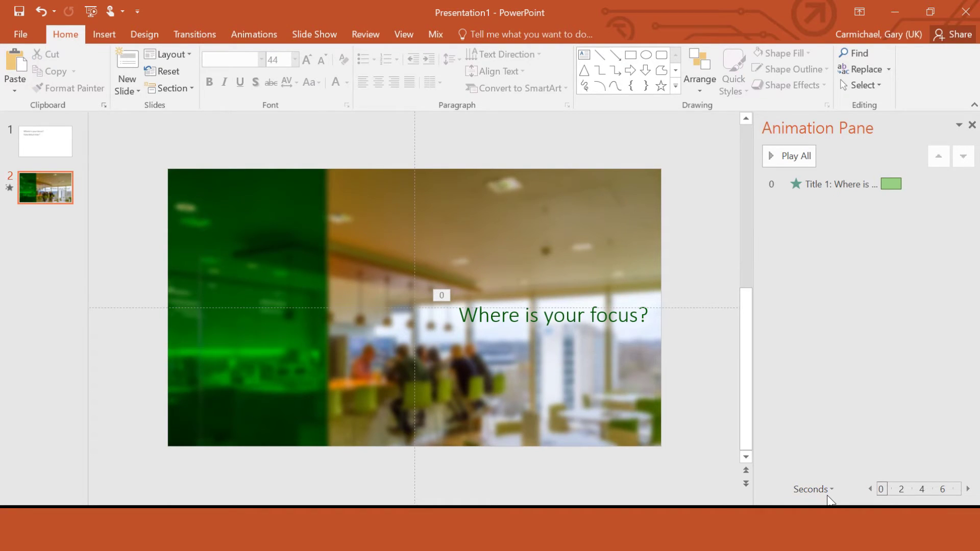
pyautogui.hotkey('alt', 'F5')
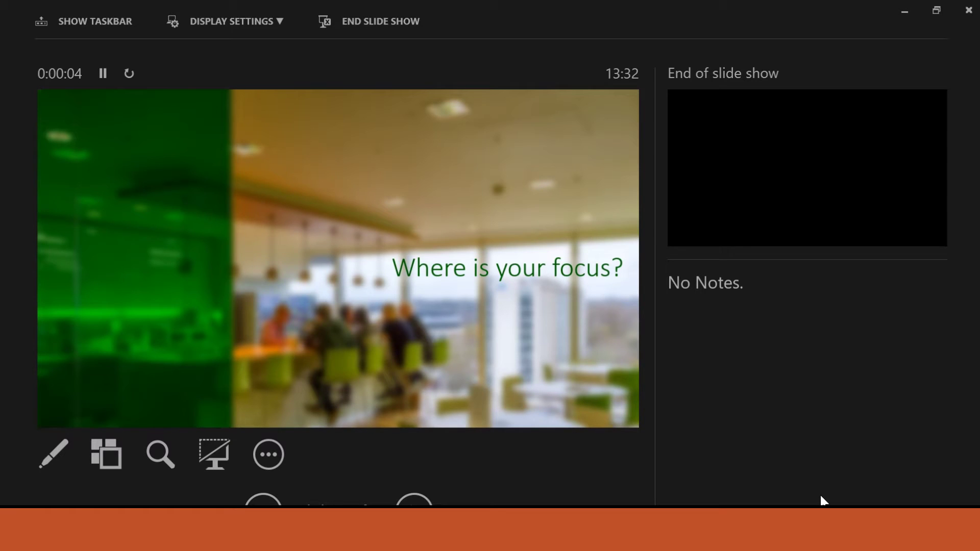
pyautogui.press('Left')
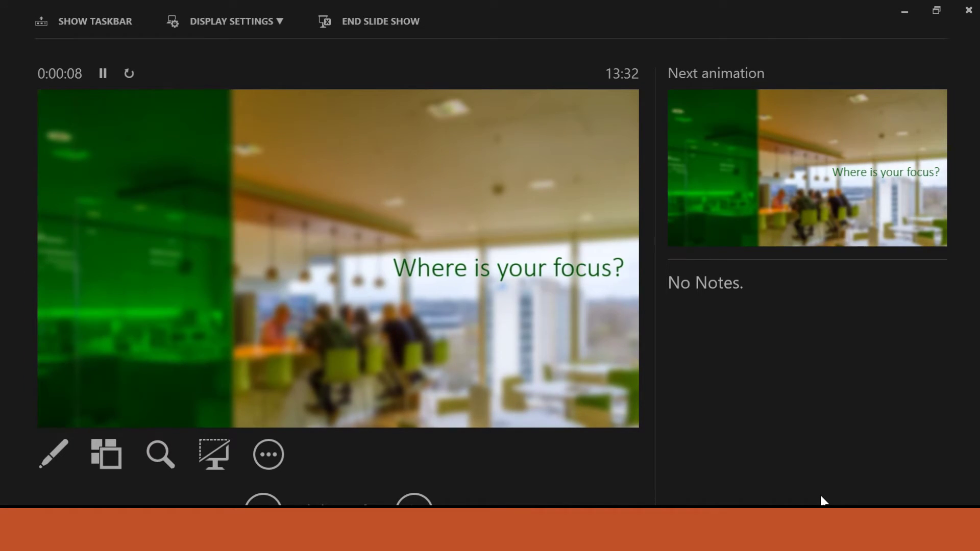
pyautogui.press('Escape')
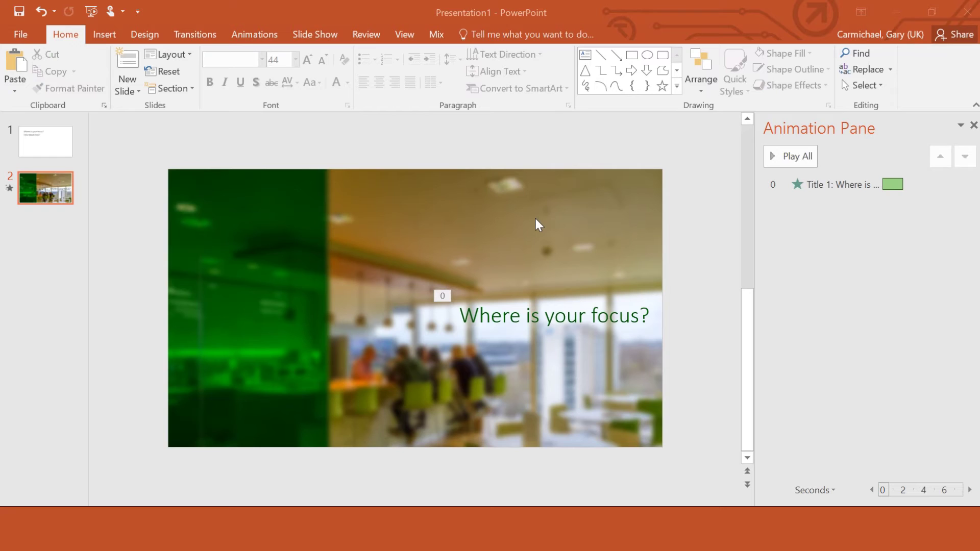
# - Give Picture 3 and the green pane Picture 5 Fade entrances starting With Previous
pyautogui.click(553, 218)
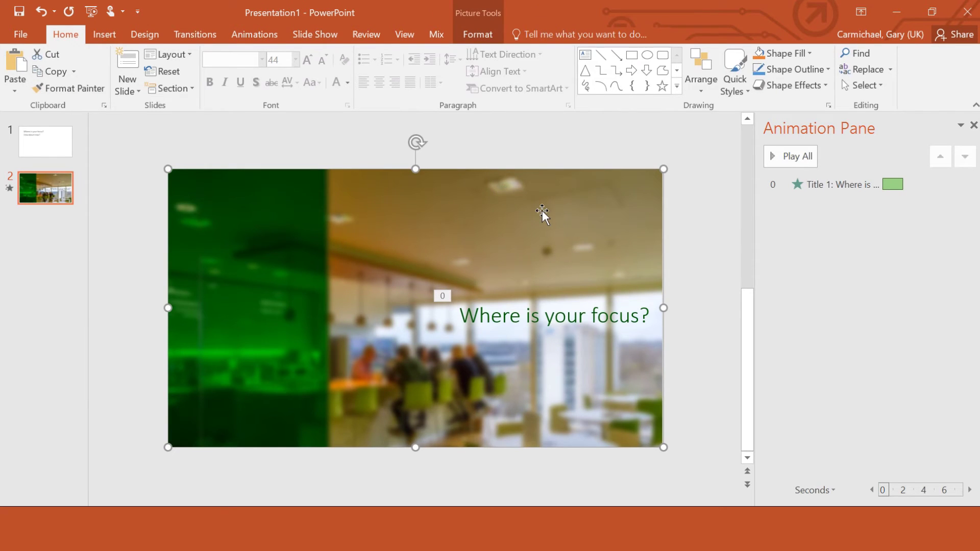
pyautogui.click(254, 35)
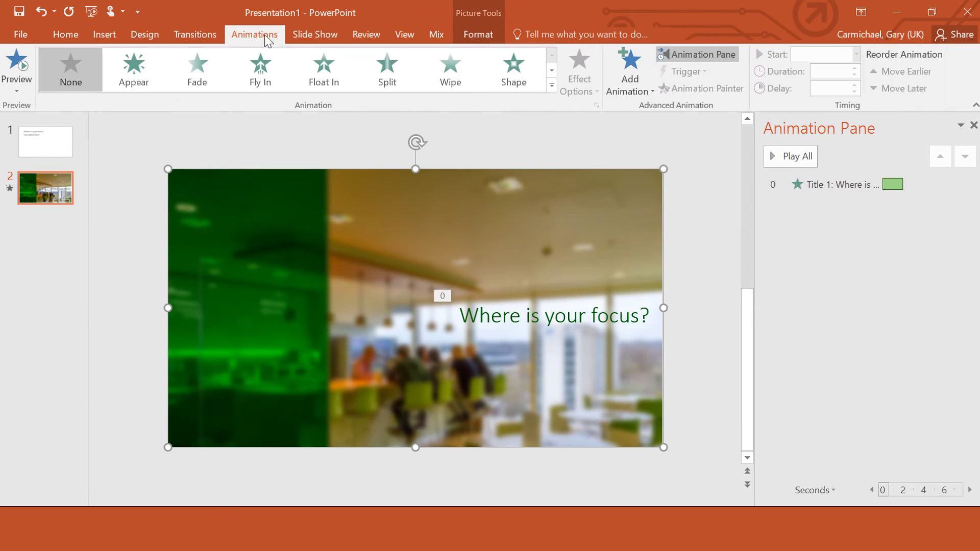
pyautogui.click(199, 77)
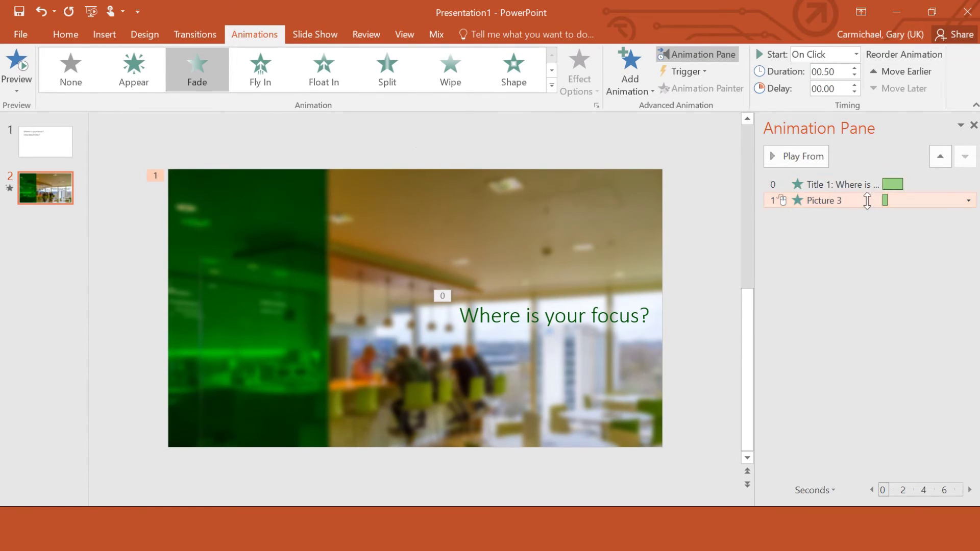
pyautogui.click(968, 200)
pyautogui.click(899, 232)
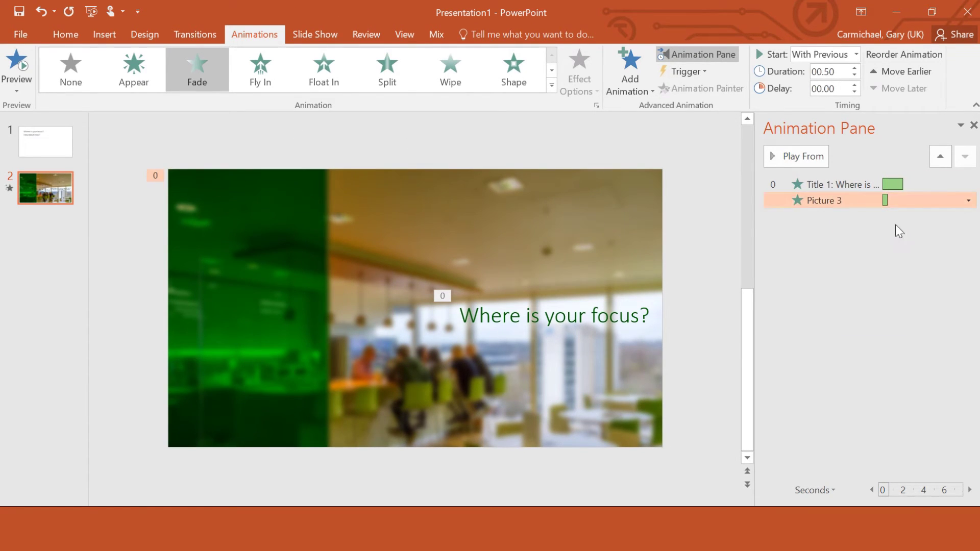
pyautogui.click(255, 271)
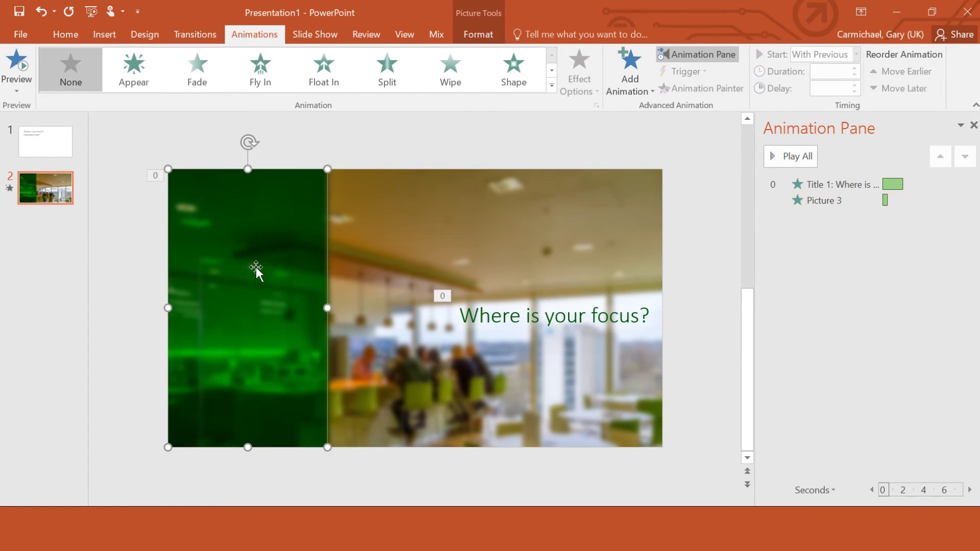
pyautogui.click(197, 75)
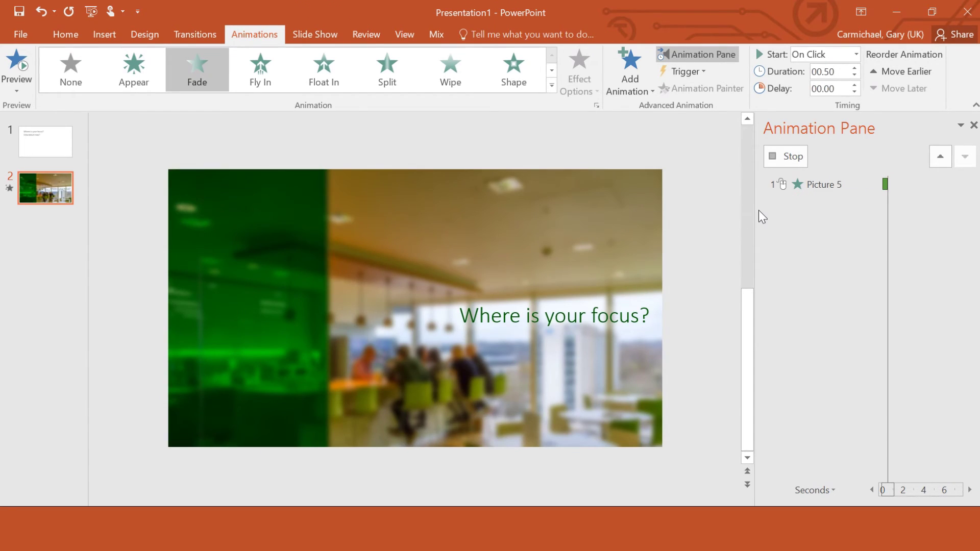
pyautogui.rightClick(833, 214)
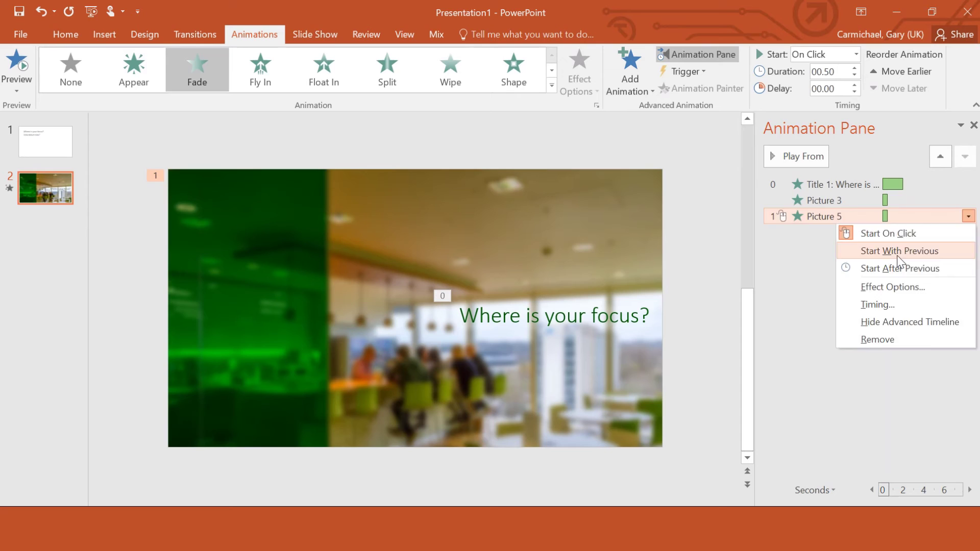
pyautogui.click(875, 250)
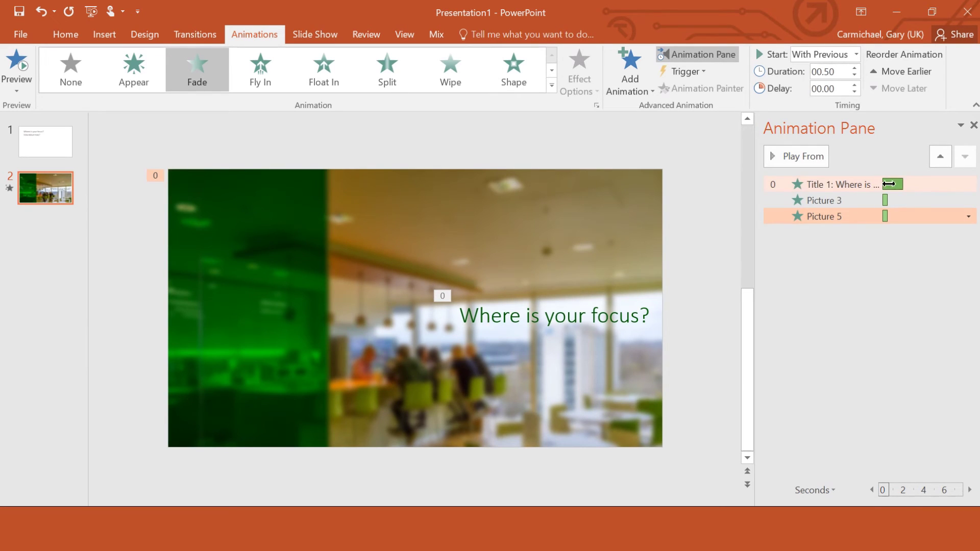
# - Shift the title animation later and delay both picture fades to start at 2 seconds
pyautogui.click(901, 187)
pyautogui.moveTo(901, 190); pyautogui.dragTo(912, 190)
pyautogui.rightClick(876, 201)
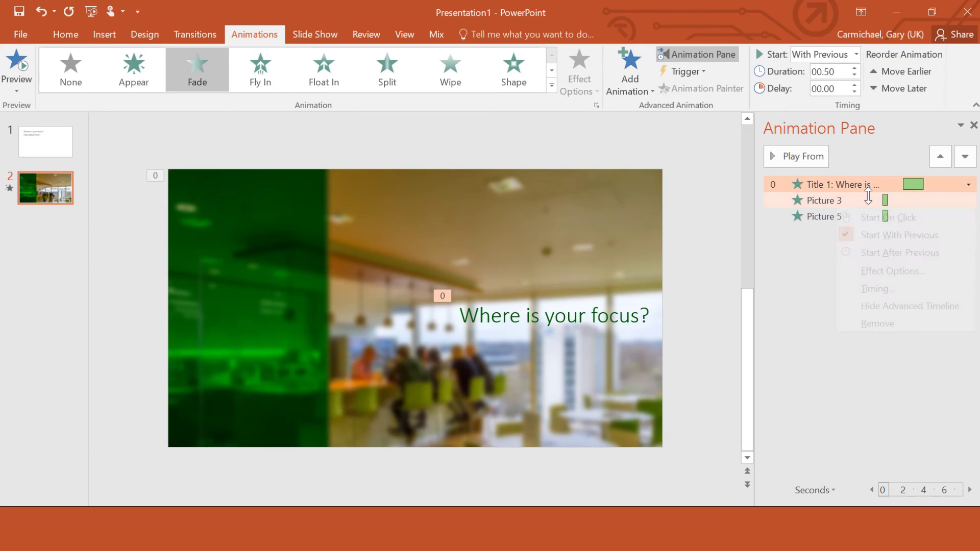
pyautogui.click(891, 233)
pyautogui.rightClick(878, 217)
pyautogui.click(893, 247)
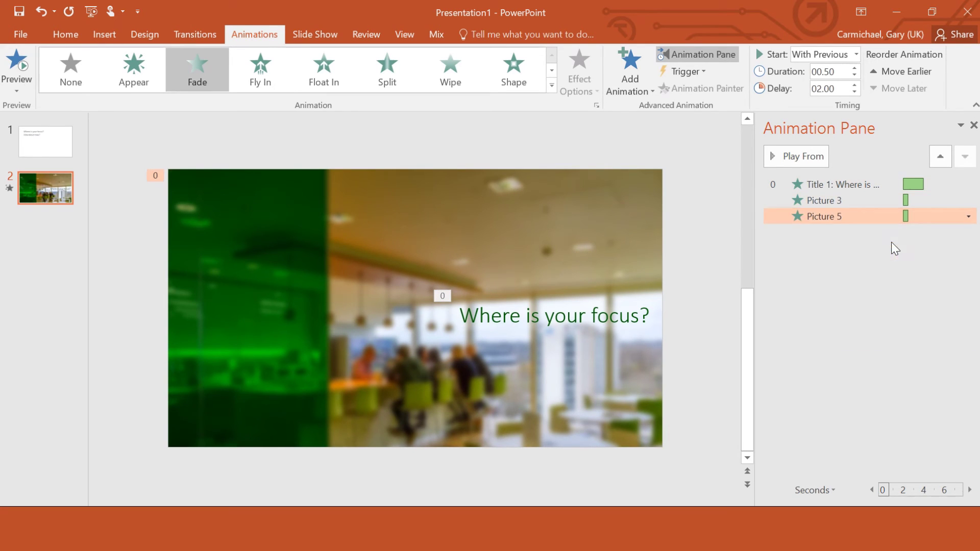
# - Run the slide show from the current slide with Shift+F5 to preview the animations
pyautogui.hotkey('shift', 'F5')
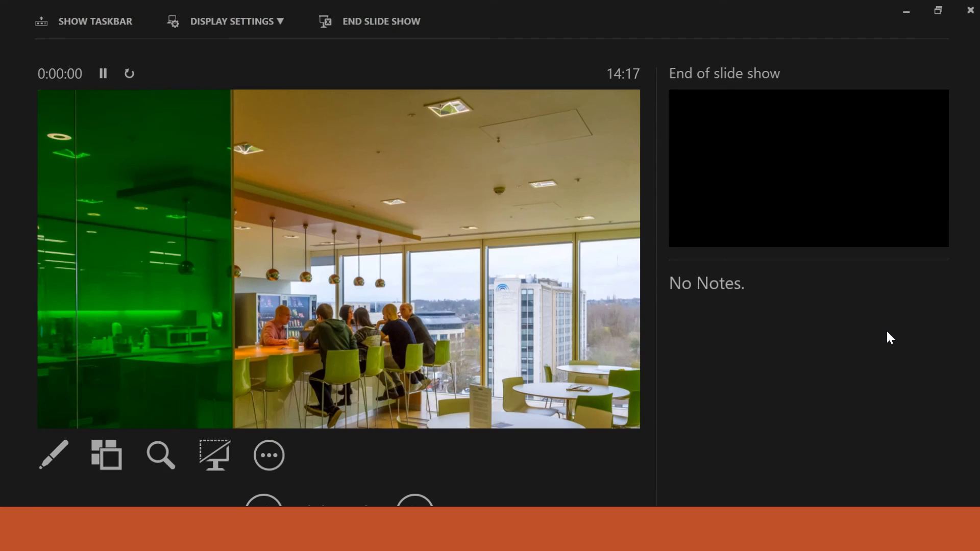